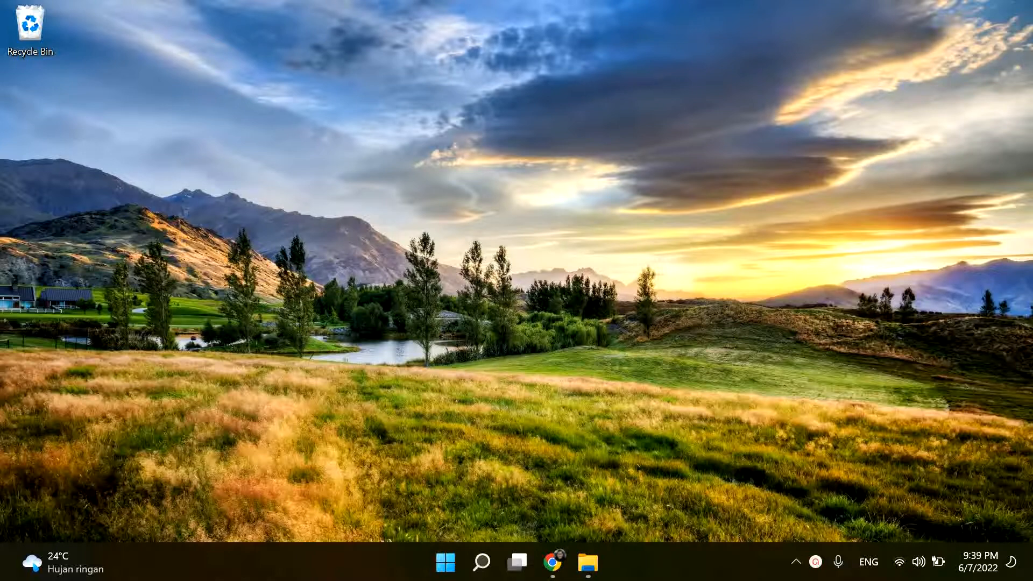
- Switch to Chrome and search the web for mendeley
left_click(551, 562)
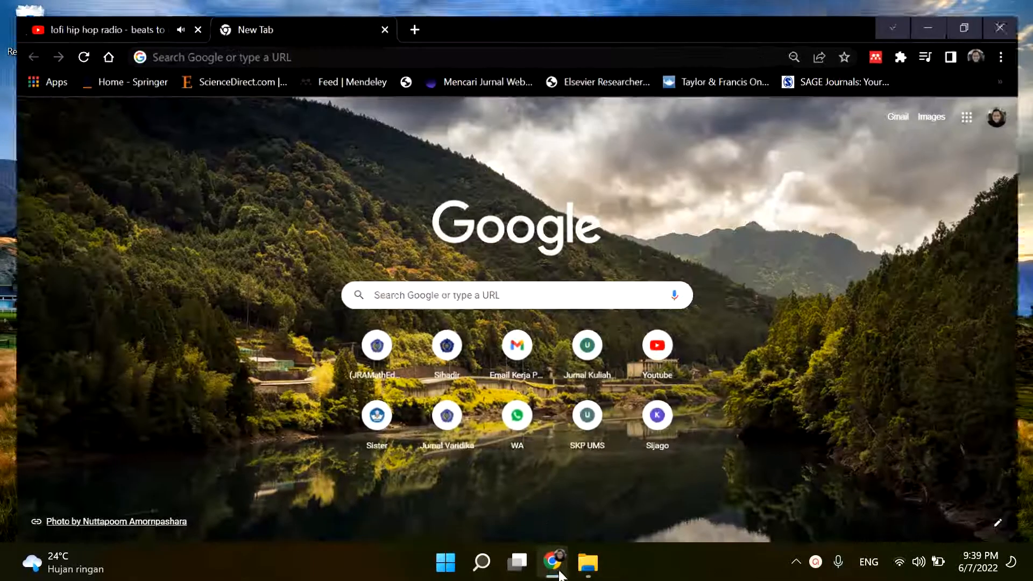
left_click(363, 43)
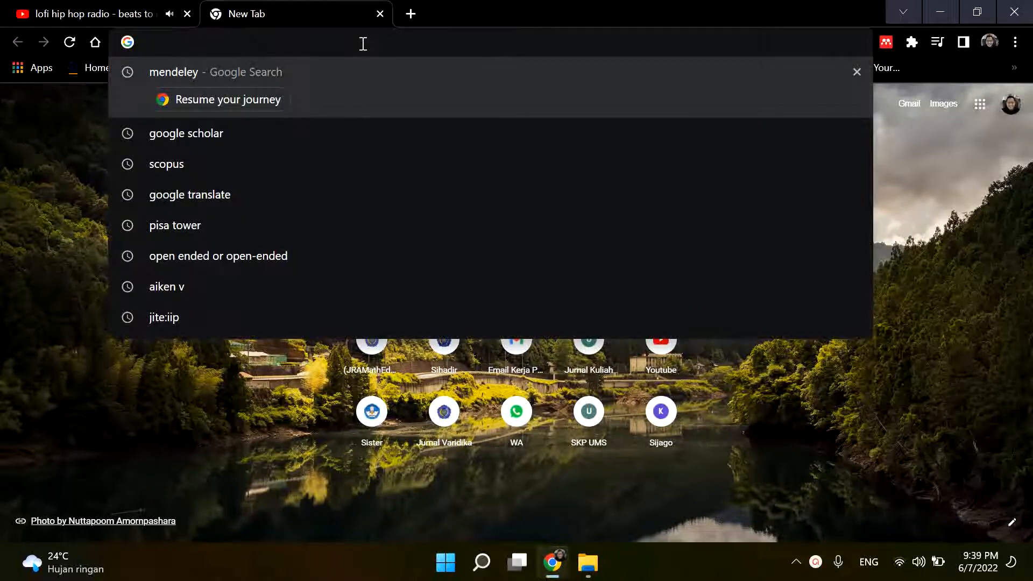
type("mendelye")
key("BackSpace")
key("BackSpace")
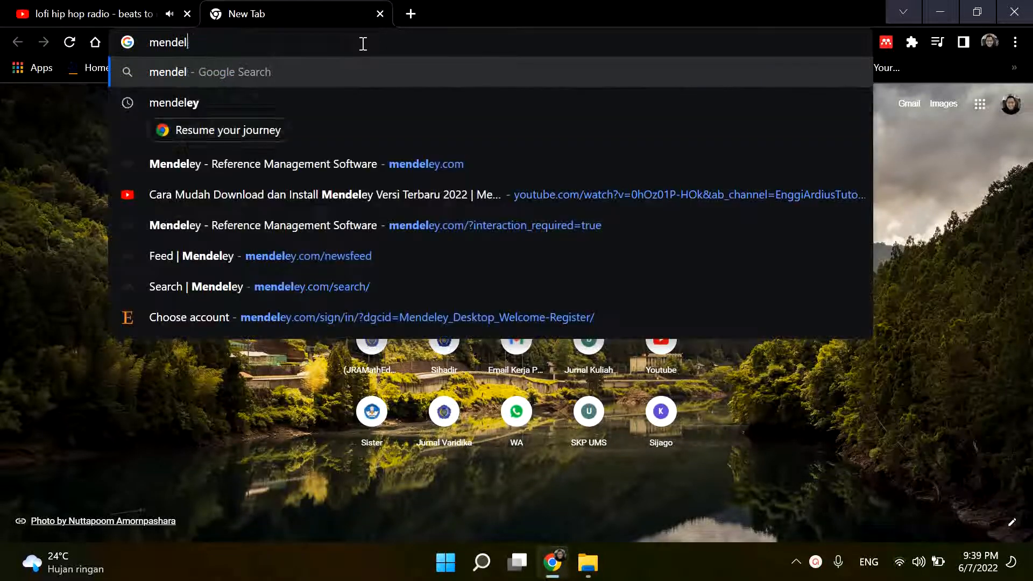
type("ey")
key("Return")
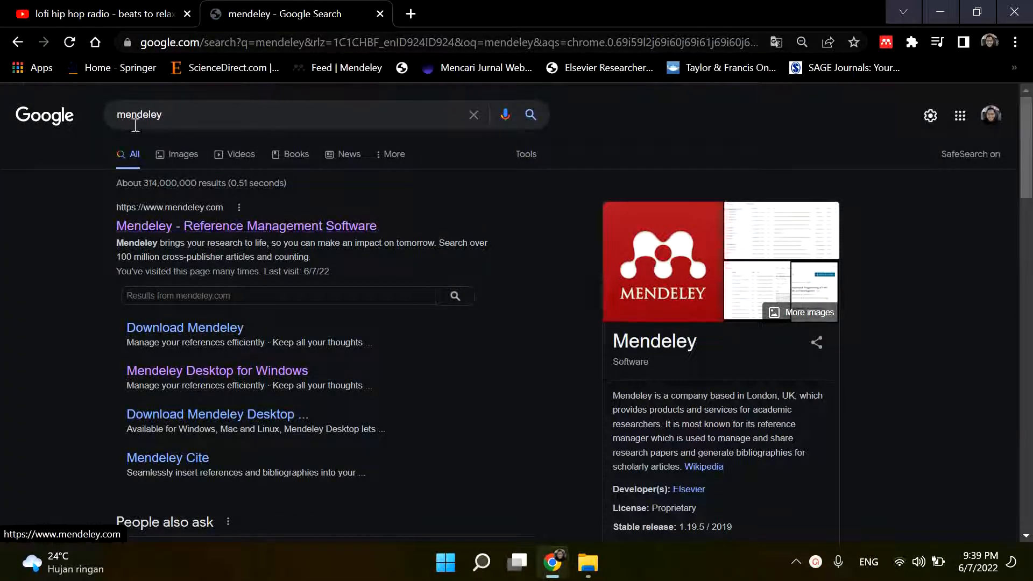
- Open the Mendeley - Reference Management Software website from the search results
left_click(124, 14)
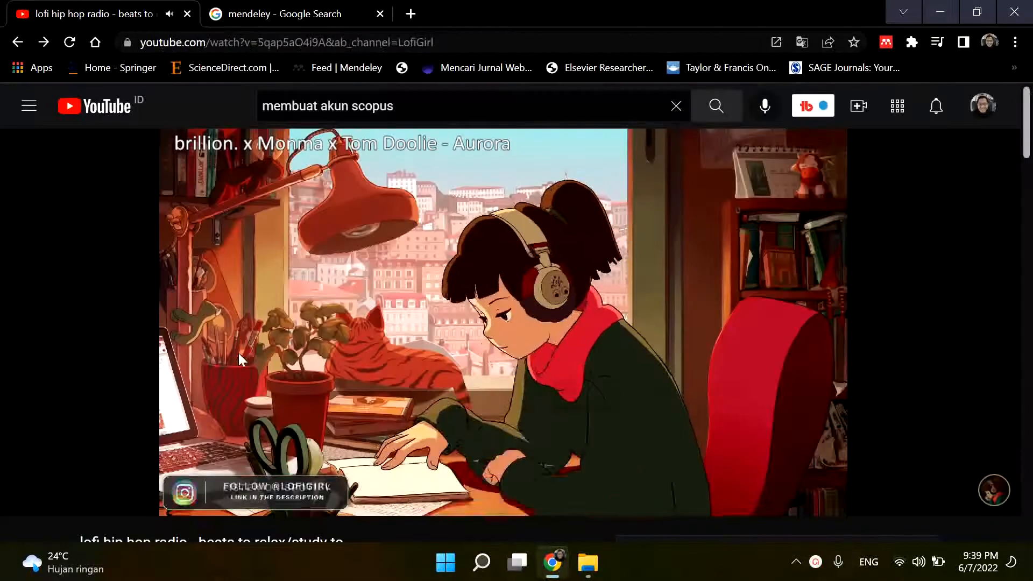
left_click(269, 16)
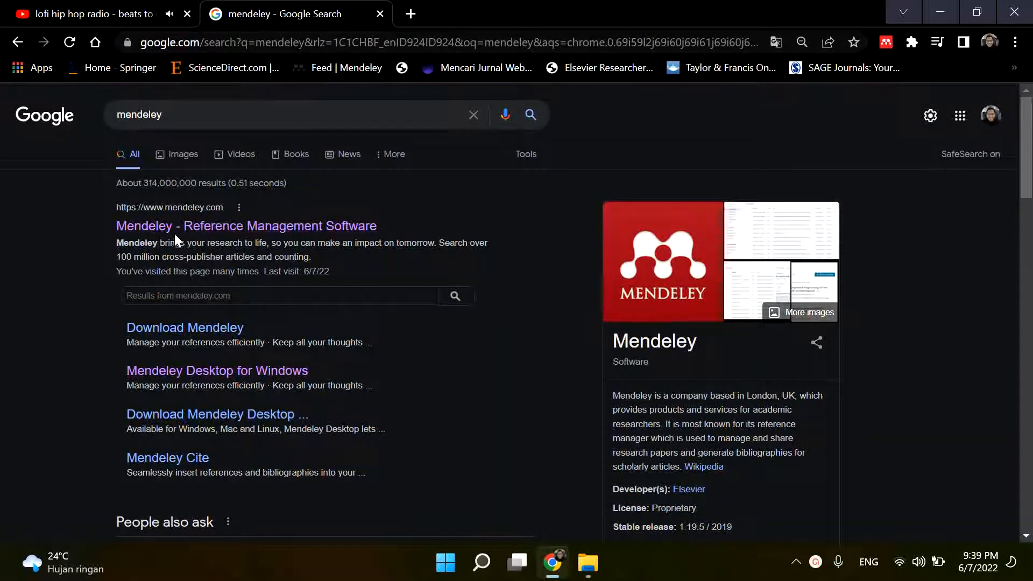
left_click(311, 232)
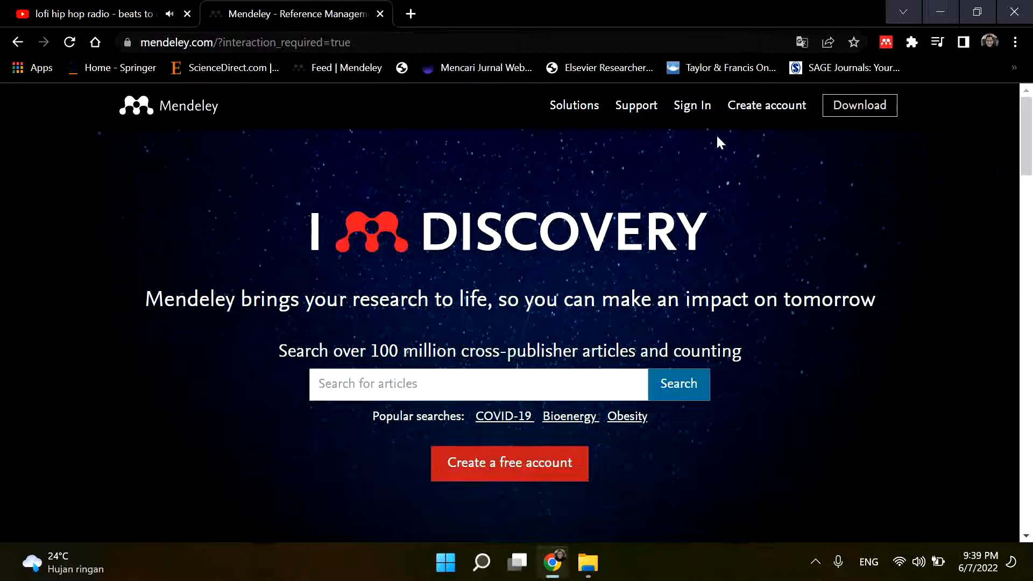
- Start creating a Mendeley account and choose to use another account instead of the listed ones
left_click(768, 107)
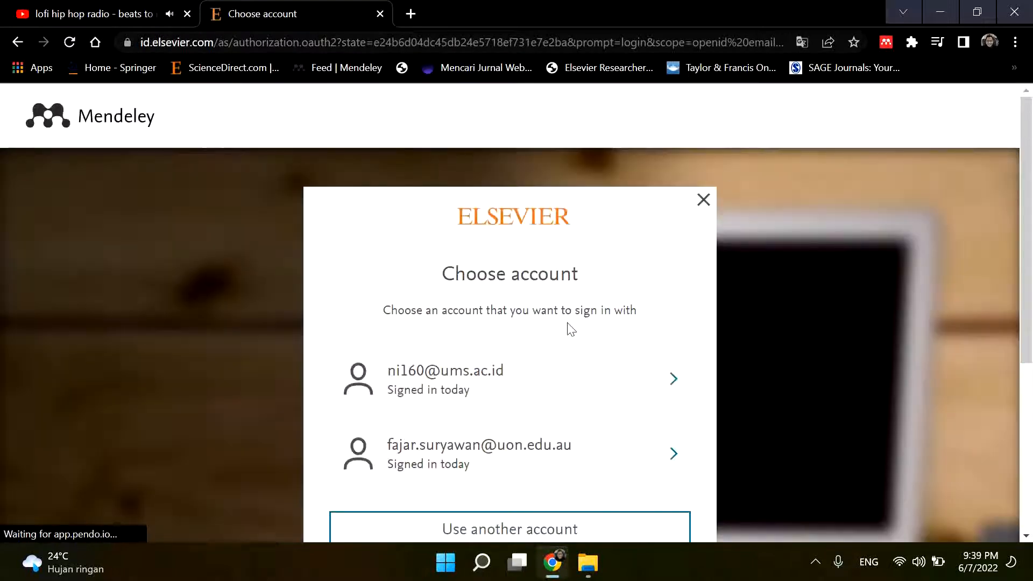
scroll(567, 327, "down", 3)
scroll(530, 213, "up", 3)
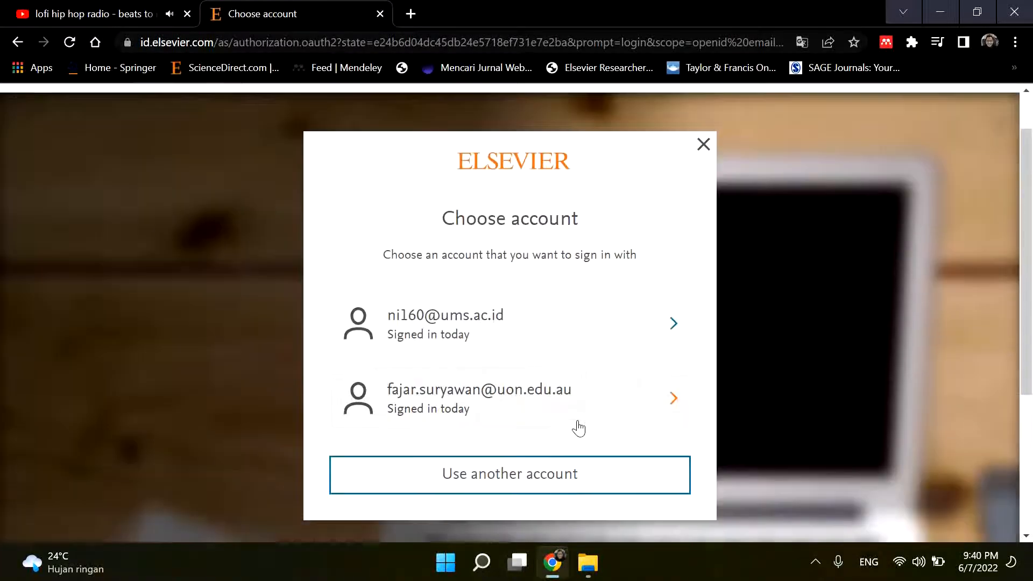
scroll(559, 436, "down", 2)
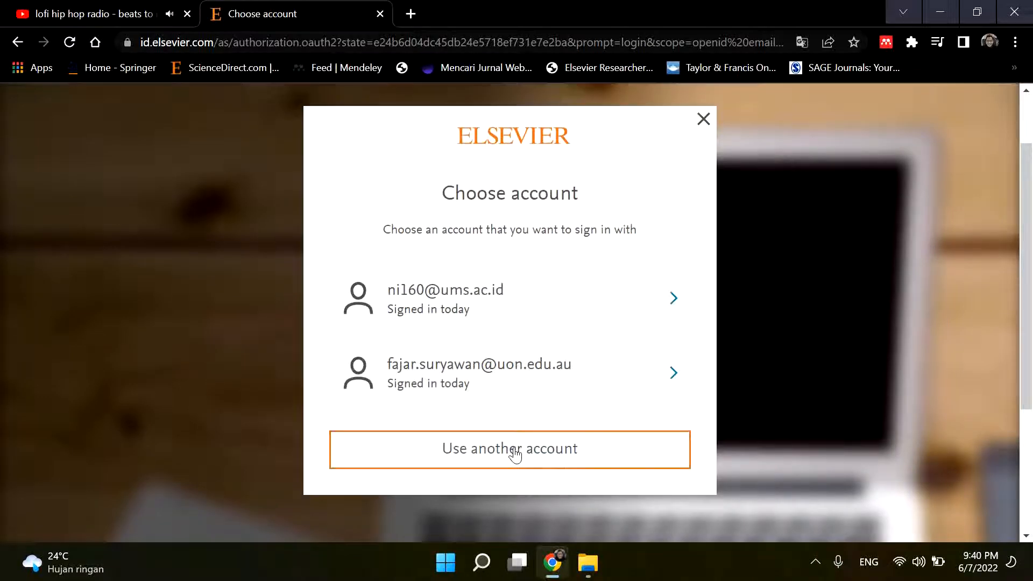
left_click(513, 454)
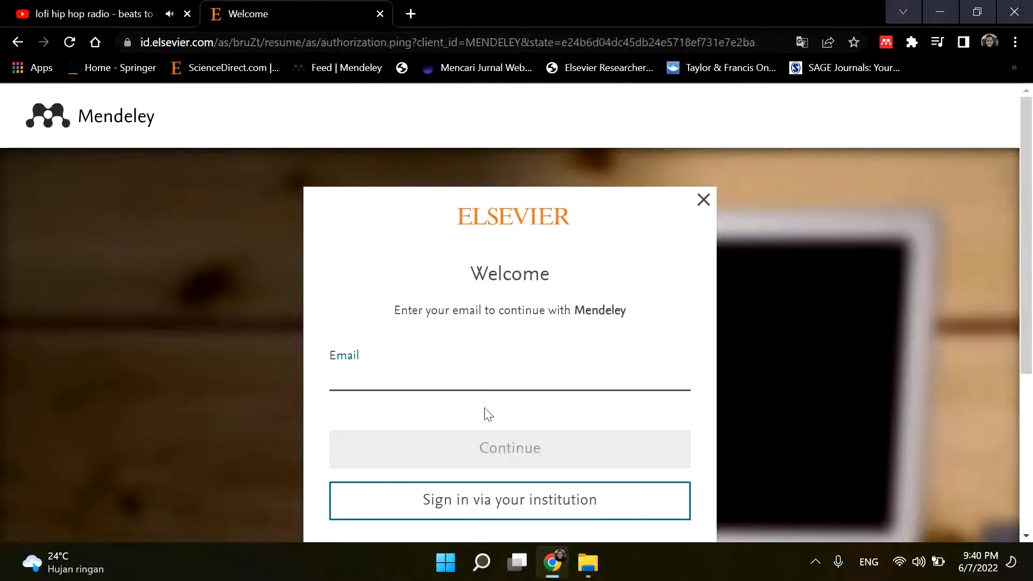
- Enter an e-mail address for a new account, continue to the registration form and look through its fields and options
left_click(458, 382)
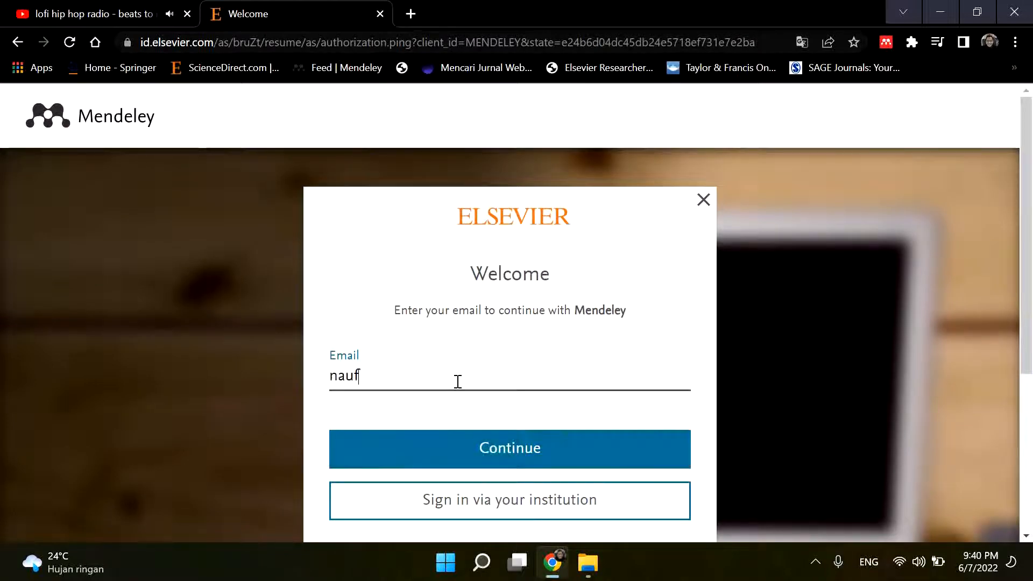
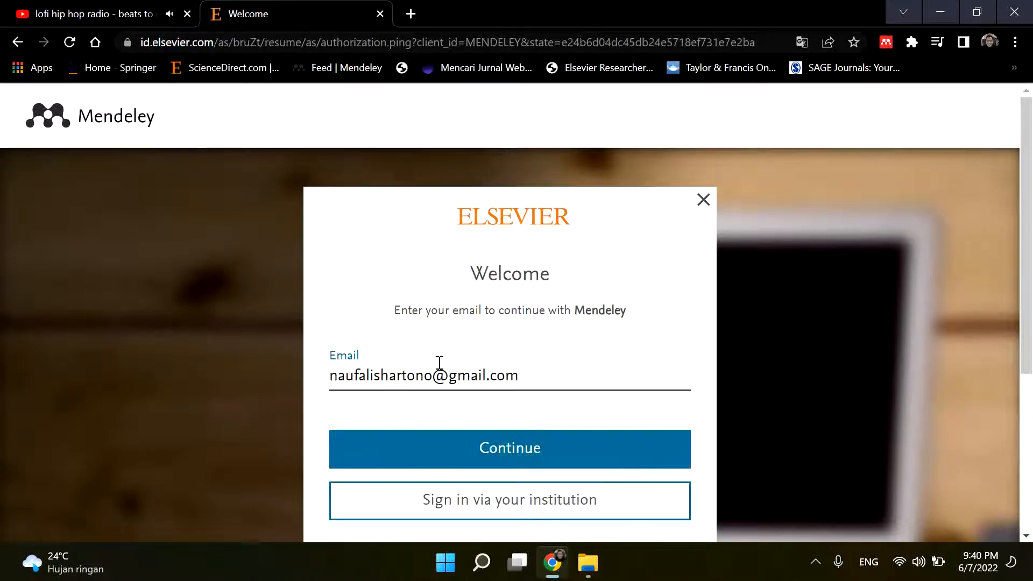
left_click(494, 448)
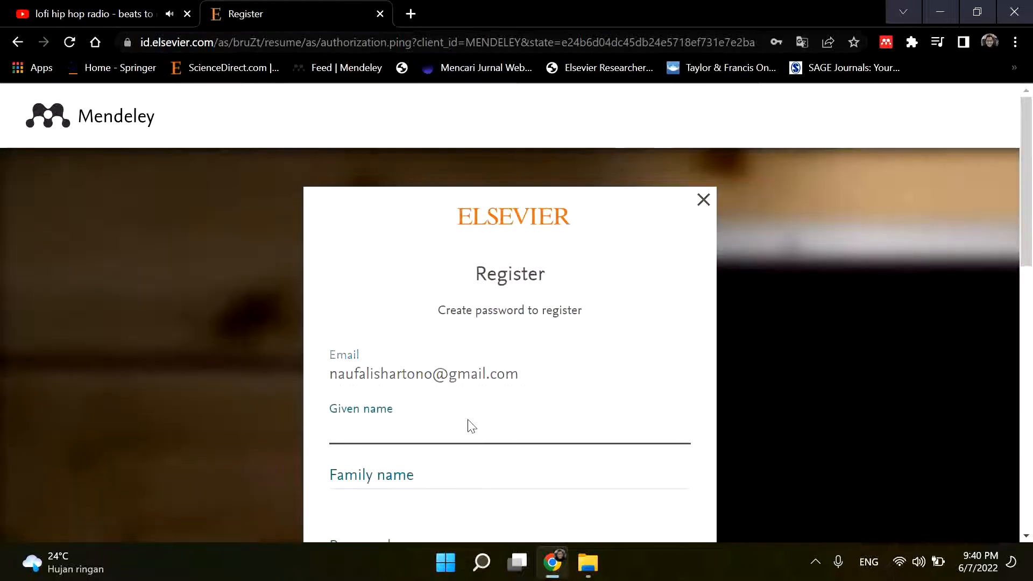
scroll(430, 377, "down", 3)
scroll(404, 398, "down", 3)
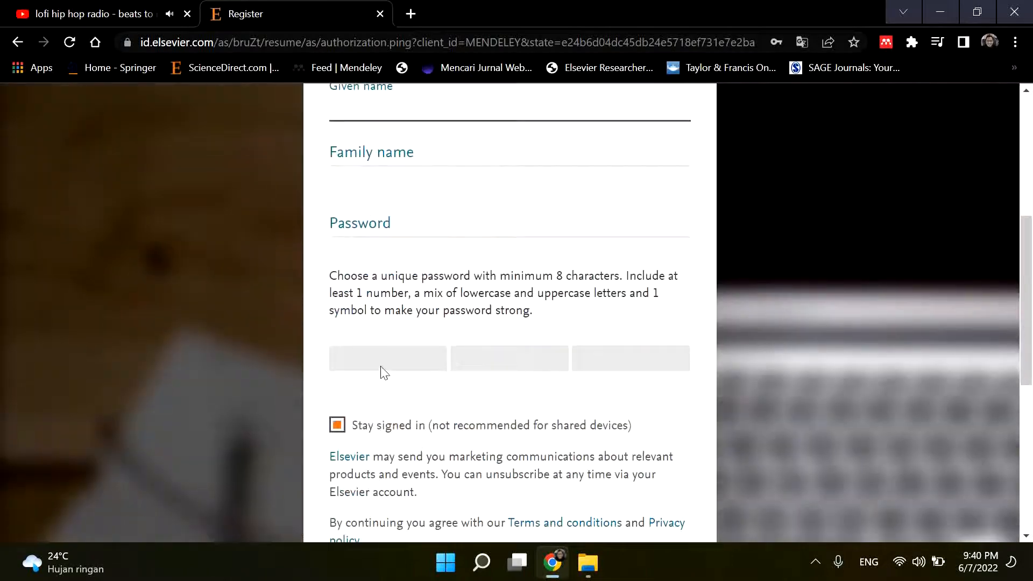
scroll(511, 344, "down", 5)
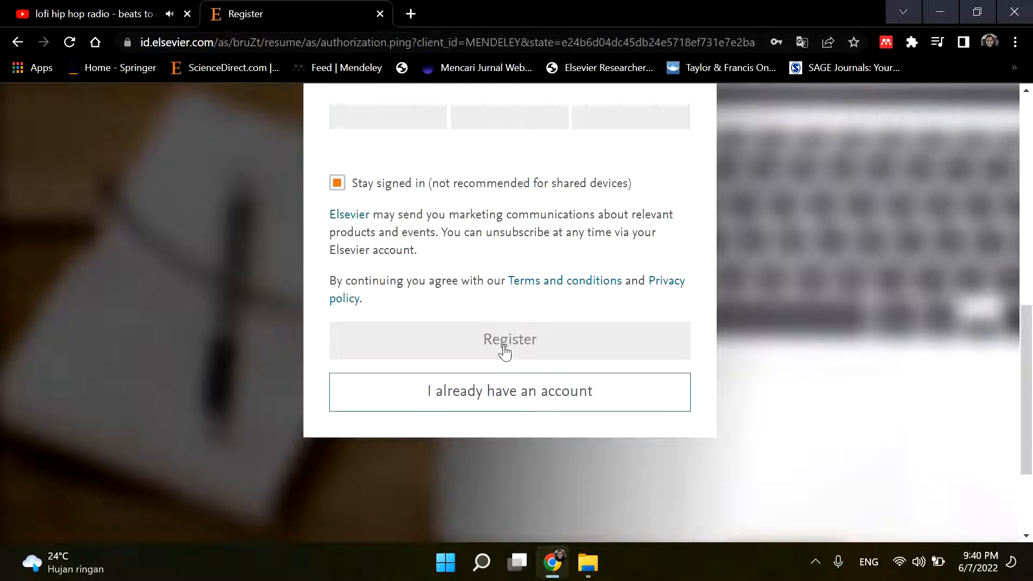
scroll(502, 355, "up", 6)
scroll(499, 396, "down", 7)
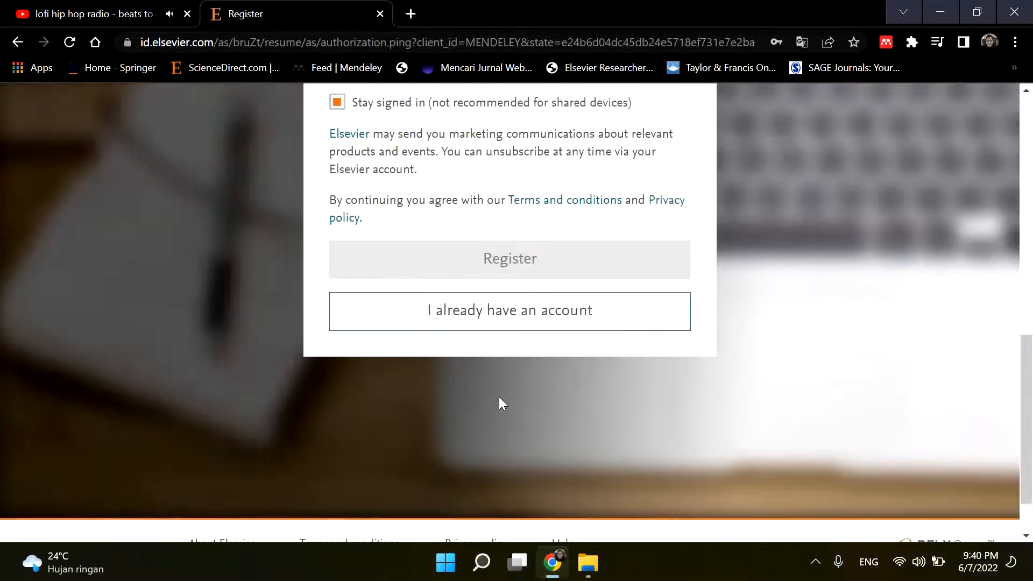
- Switch to the existing-account login and sign in to Mendeley with the saved e-mail address and password
left_click(492, 322)
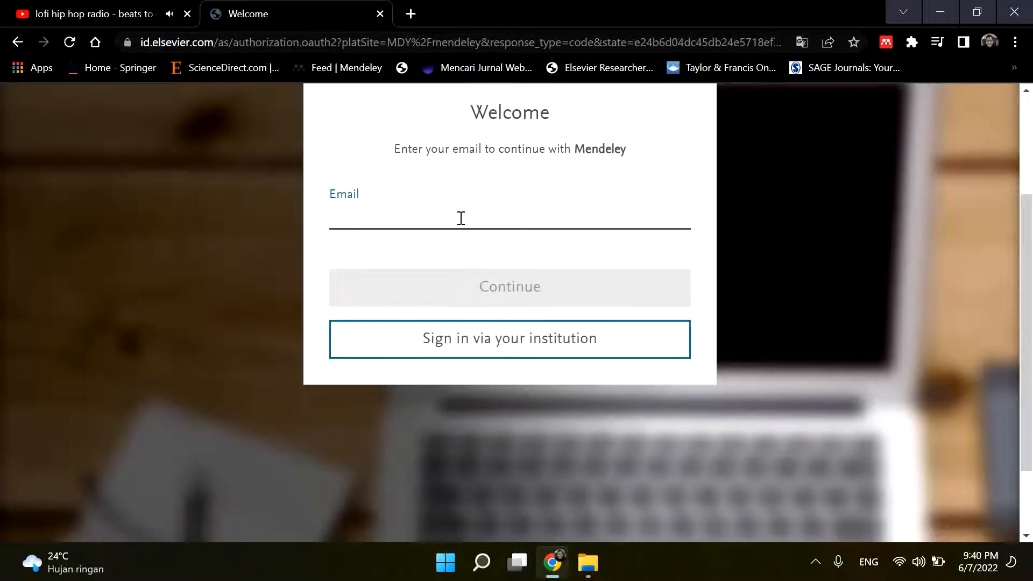
left_click(461, 215)
left_click(454, 253)
left_click(494, 293)
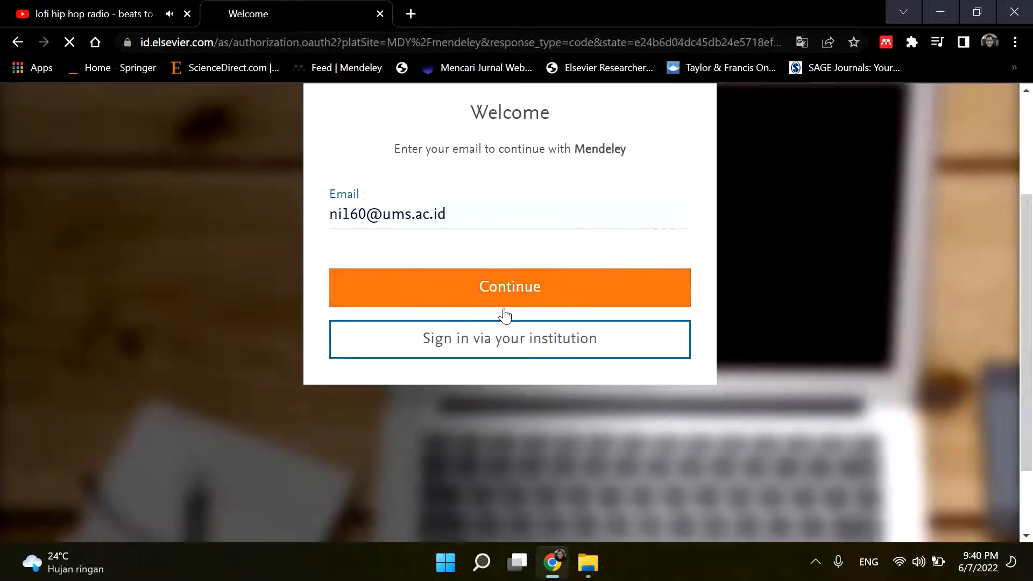
scroll(495, 413, "down", 3)
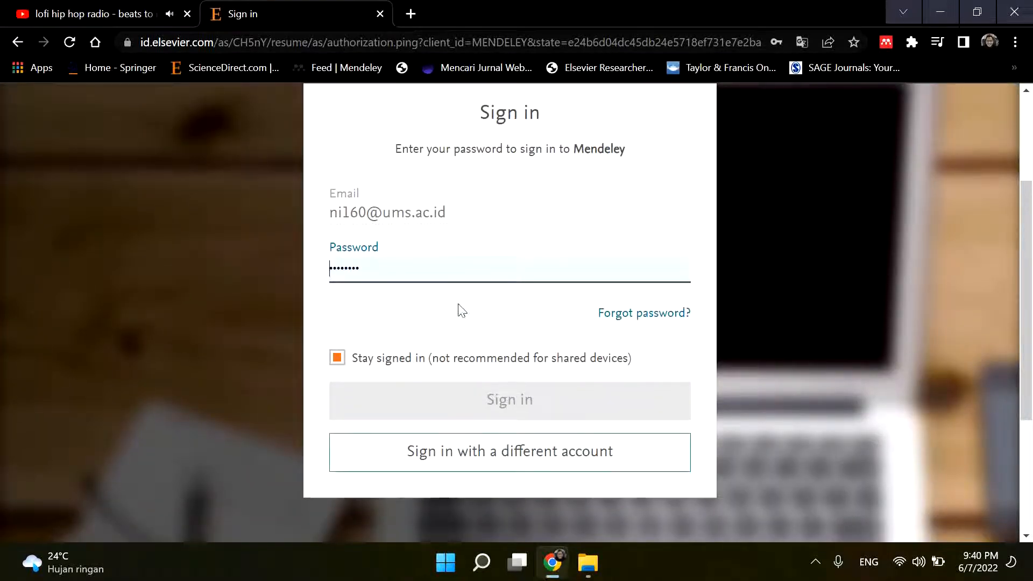
left_click(510, 405)
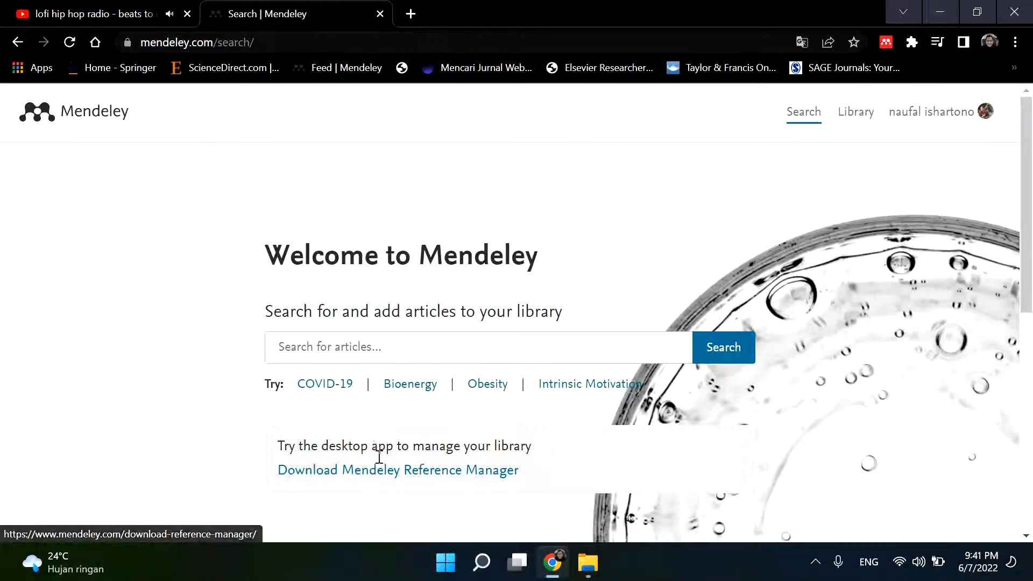
- Open the Mendeley Reference Manager download page and try downloading the Windows installer, cancelling the save
scroll(378, 446, "down", 3)
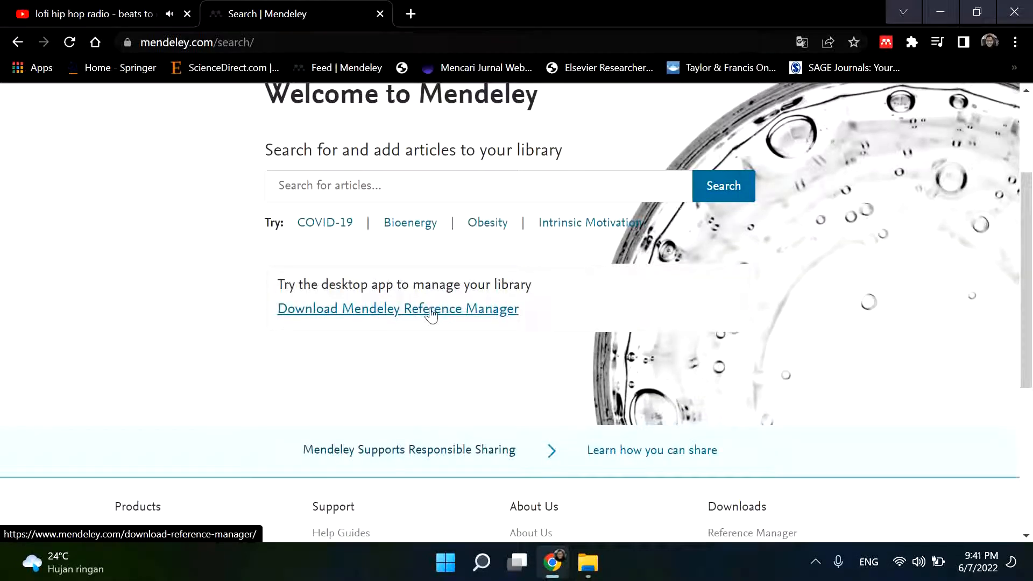
left_click(398, 312)
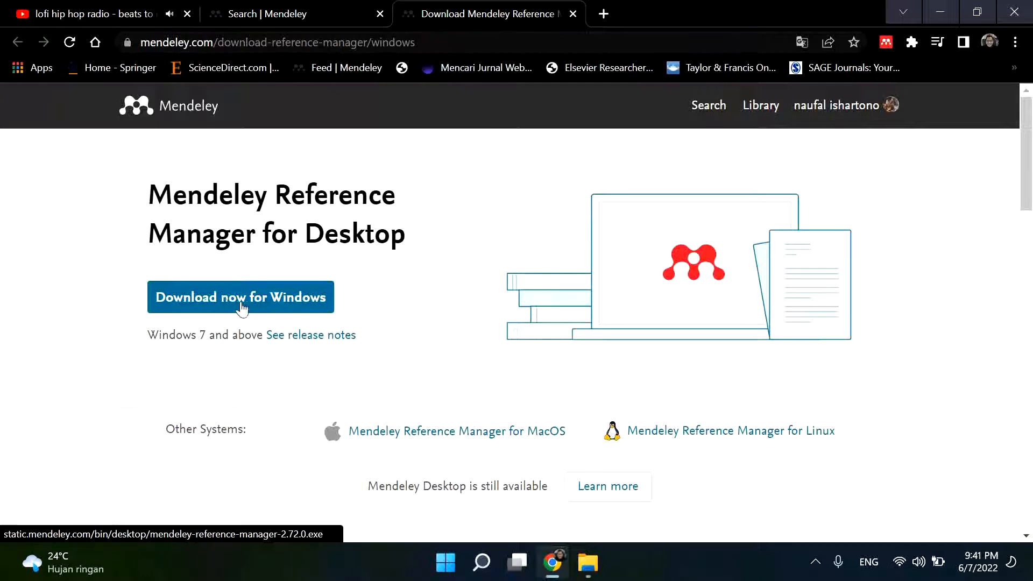
left_click(287, 297)
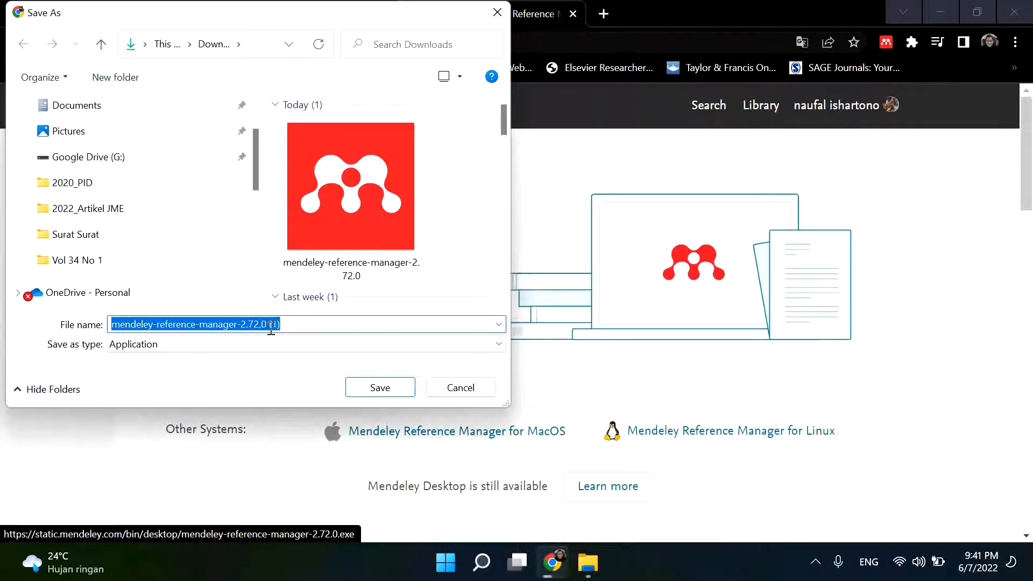
left_click(460, 387)
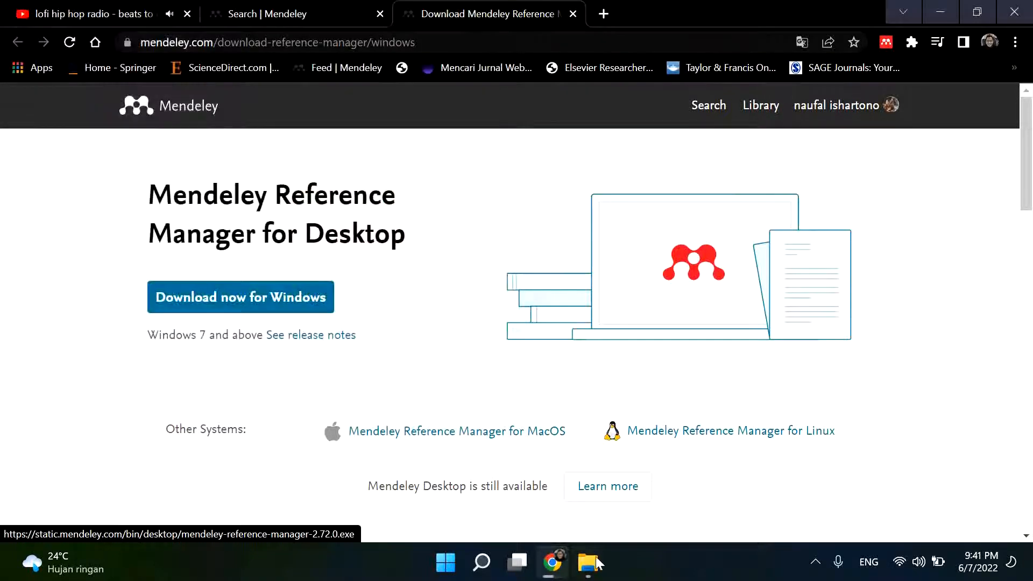
- Switch to File Explorer and launch the mendeley-reference-manager-2.72.0 installer from the Downloads folder
left_click(586, 561)
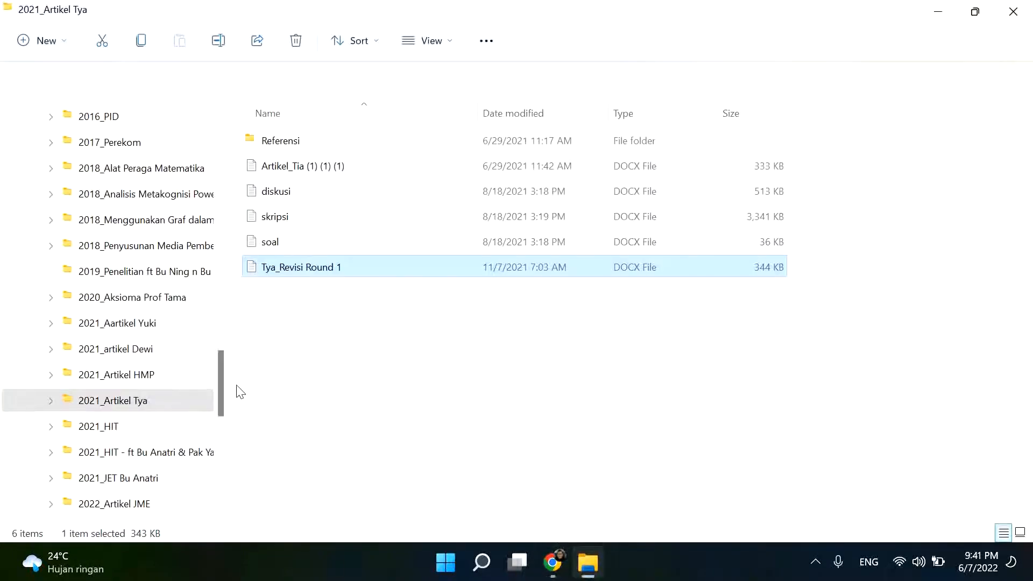
left_click_drag(220, 386, 222, 129)
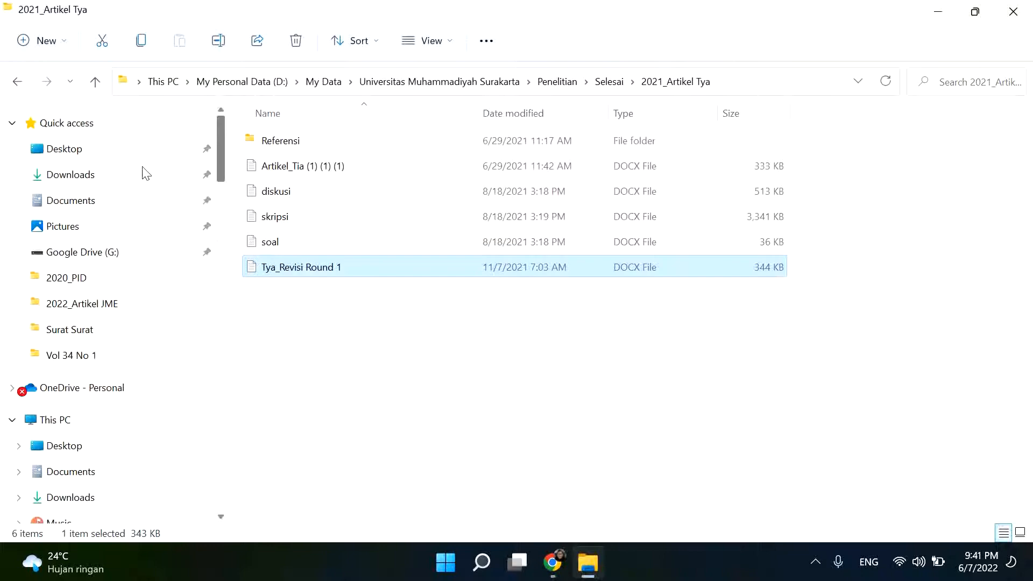
left_click(92, 178)
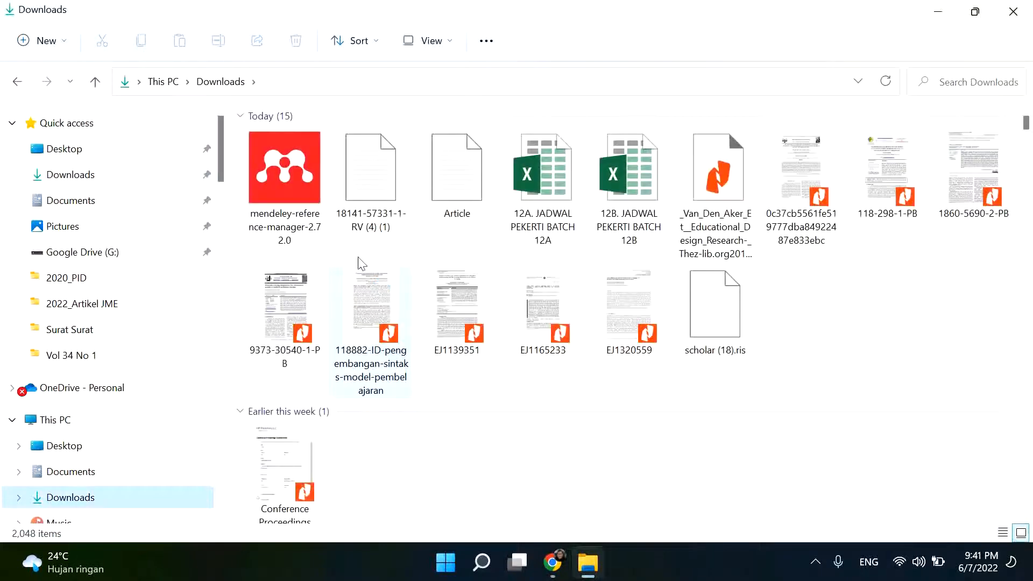
double_click(289, 192)
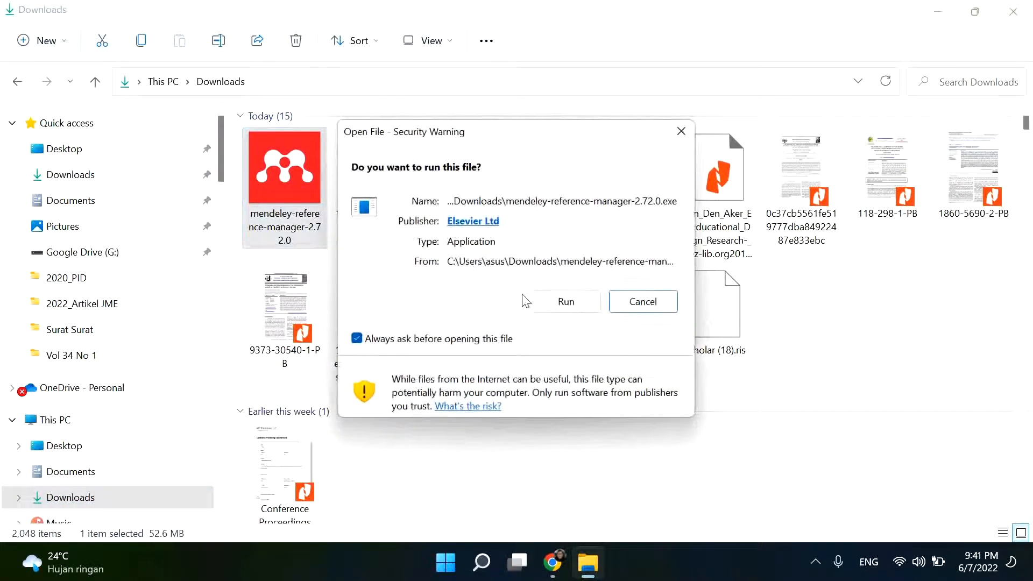
- Allow the installer to run, install Mendeley Reference Manager only for the current user, and finish setup with the program launching
left_click(558, 303)
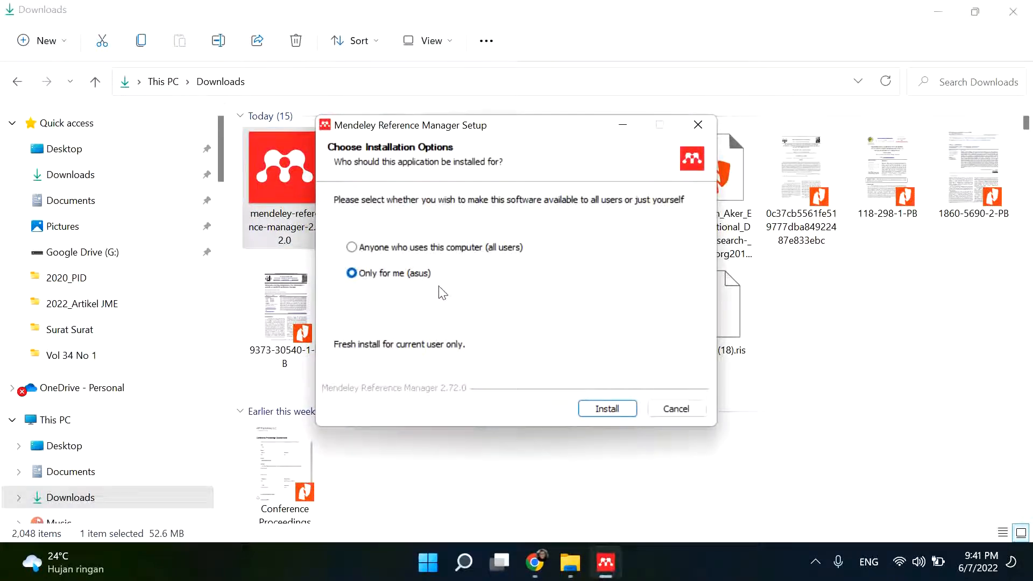
left_click(605, 411)
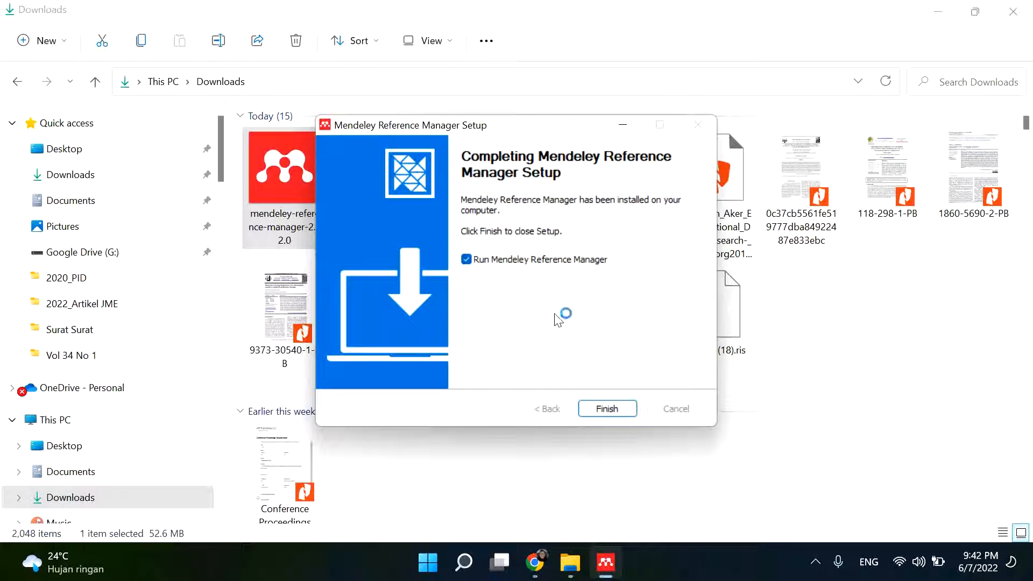
left_click(607, 409)
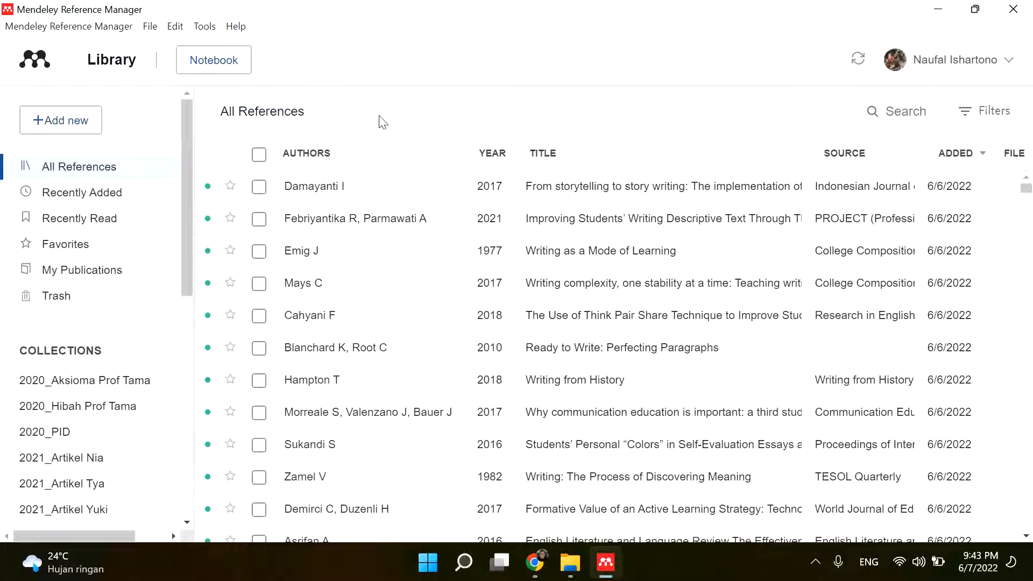
- Open the Mendeley Cite for Microsoft Word installation page from Mendeley Reference Manager
left_click(211, 31)
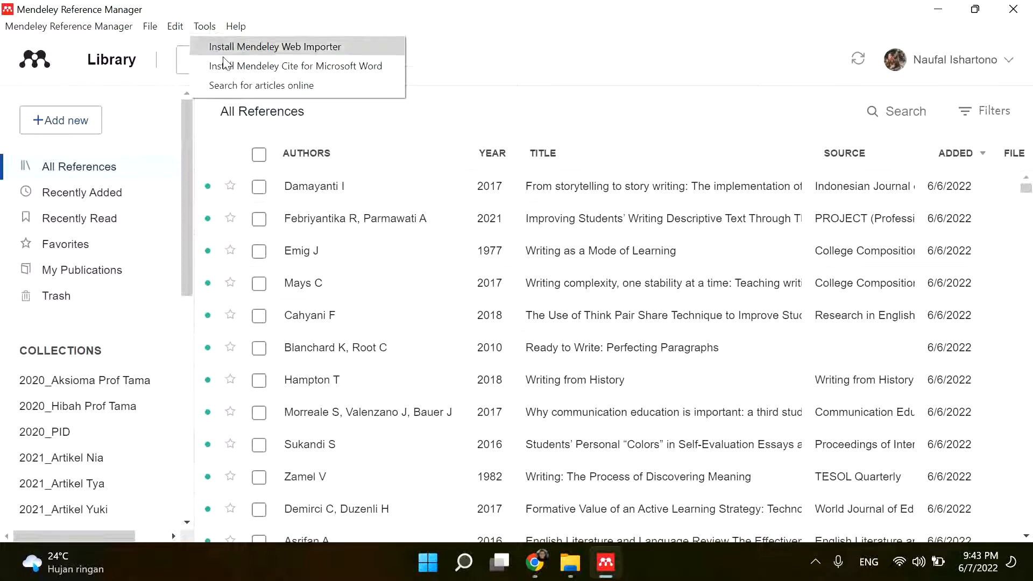
left_click(327, 69)
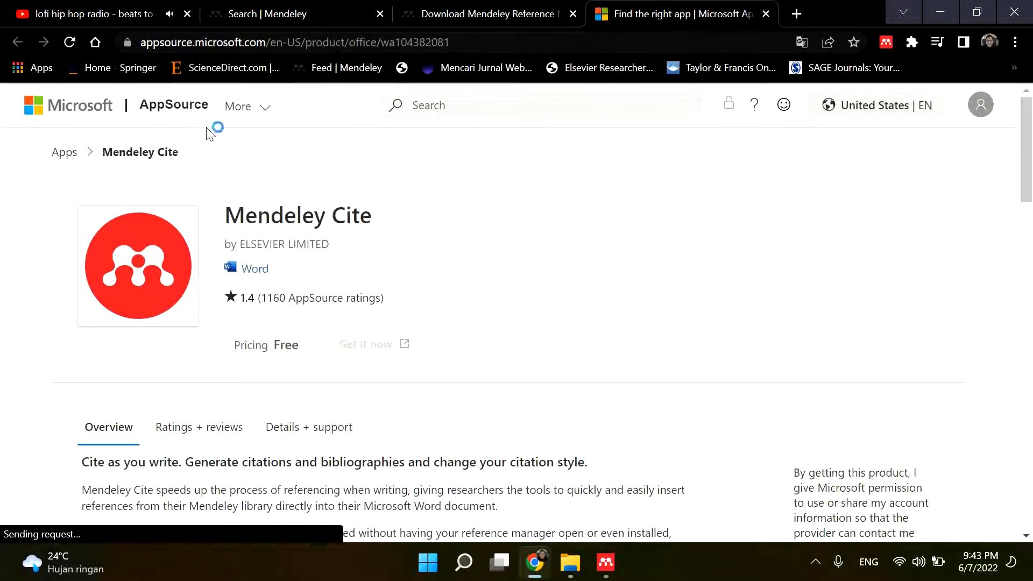
left_click(221, 123)
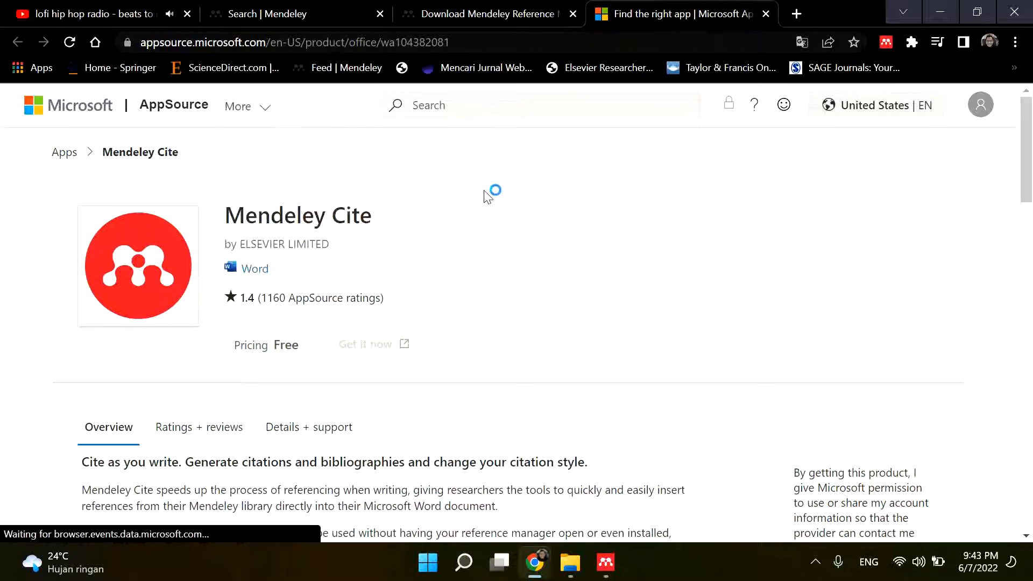
- Sign out of the Microsoft account on the Mendeley Cite AppSource page and close that page
left_click(489, 14)
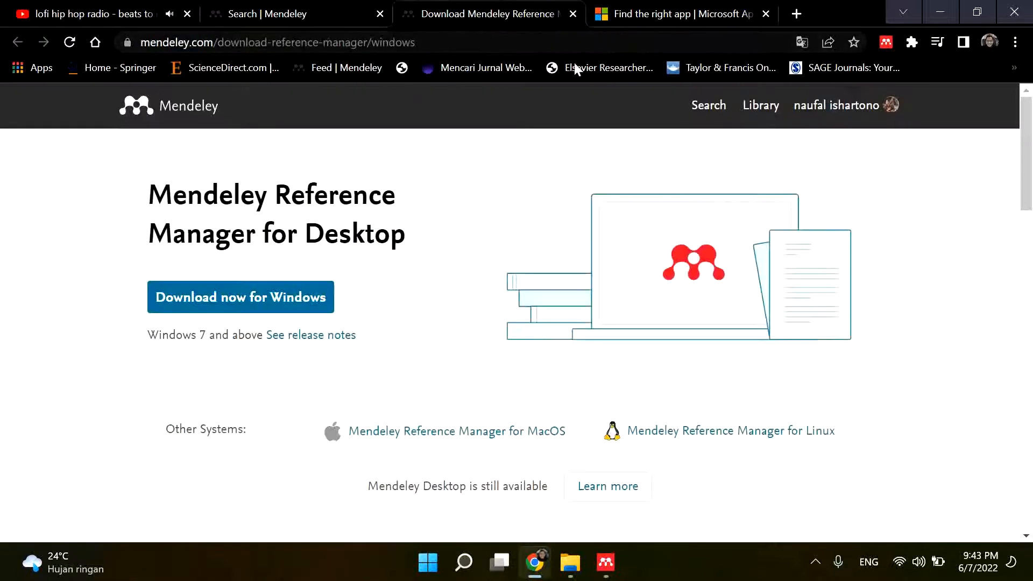
left_click(709, 15)
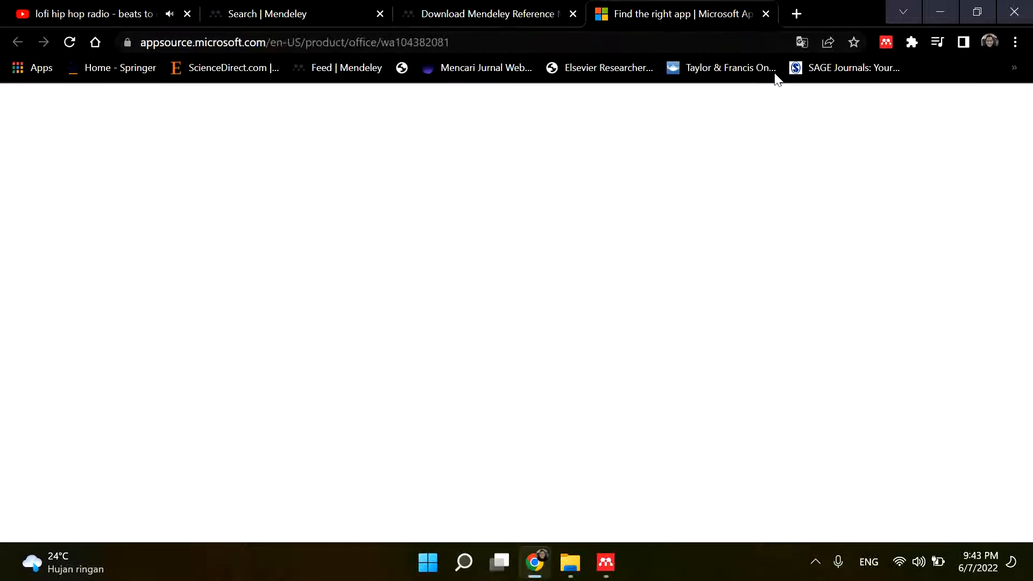
left_click(978, 106)
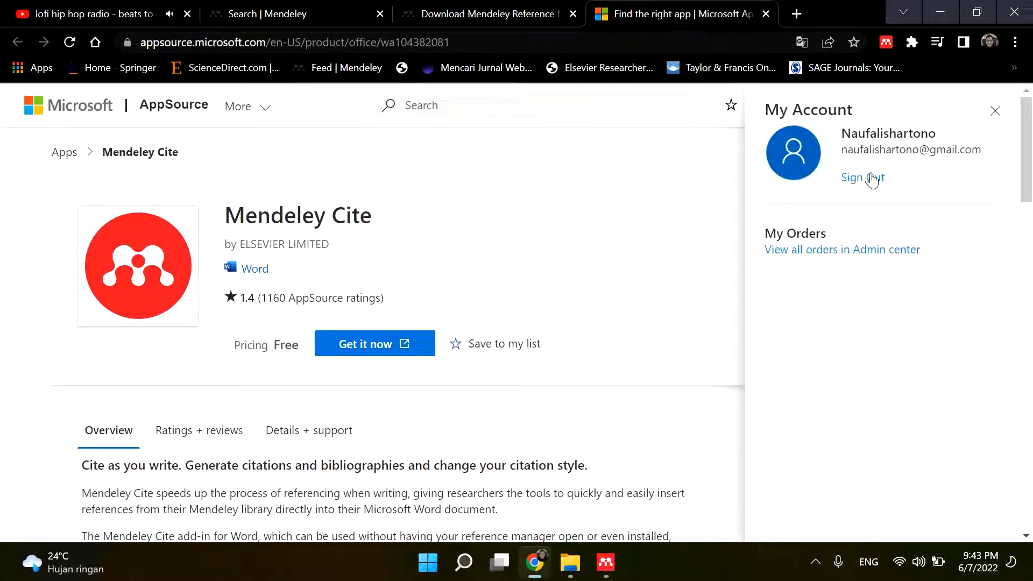
left_click(848, 183)
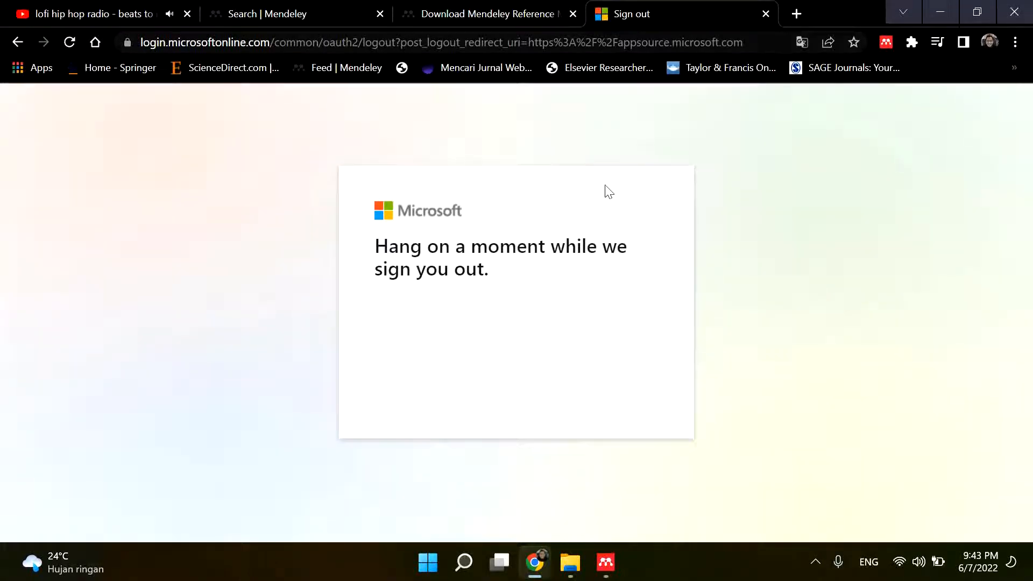
left_click(766, 14)
- Switch to Mendeley Reference Manager, reopen the Mendeley Cite for Microsoft Word installation page, and close the Reference Manager download page
left_click(616, 553)
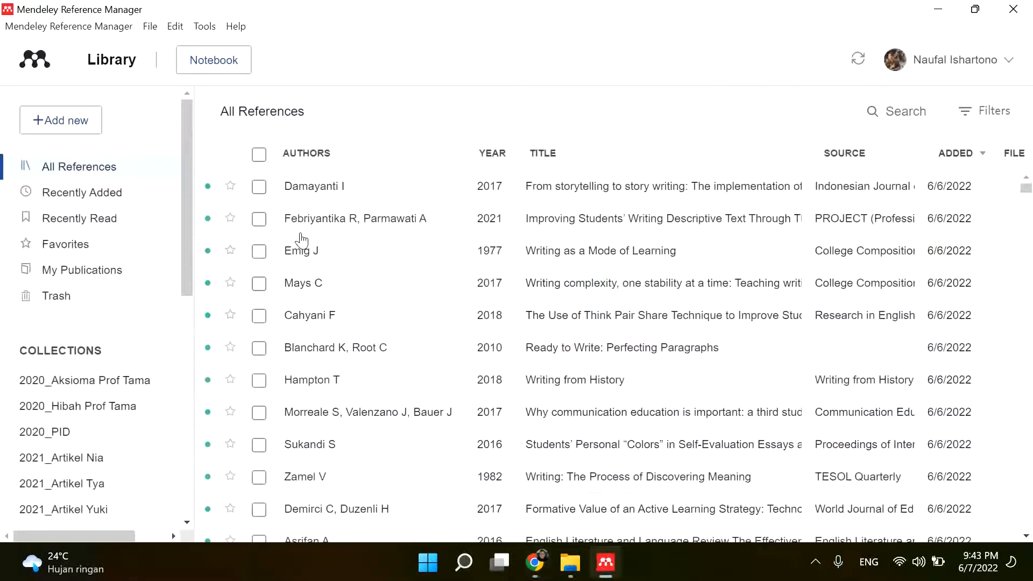
left_click(204, 27)
left_click(253, 66)
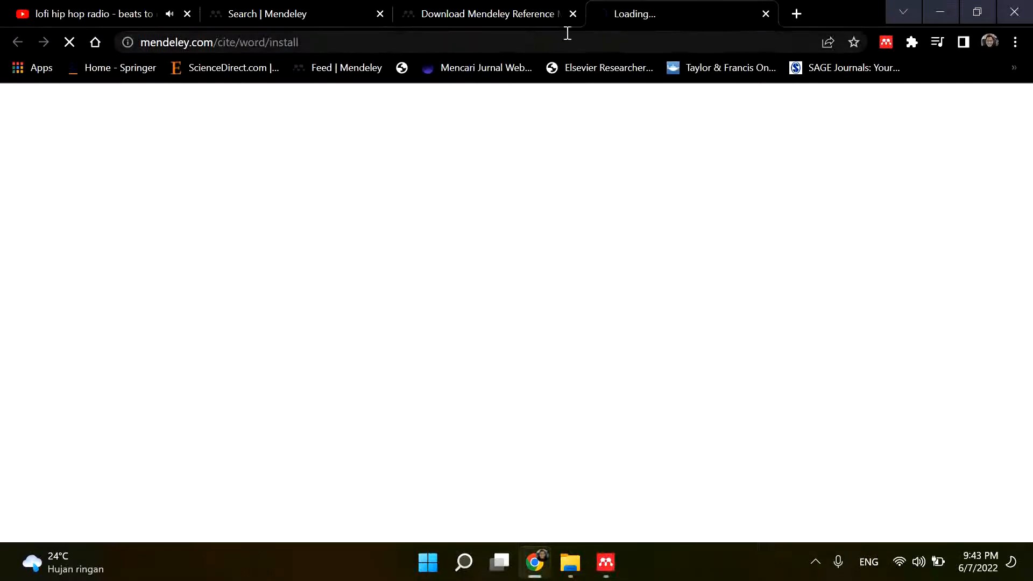
left_click(572, 14)
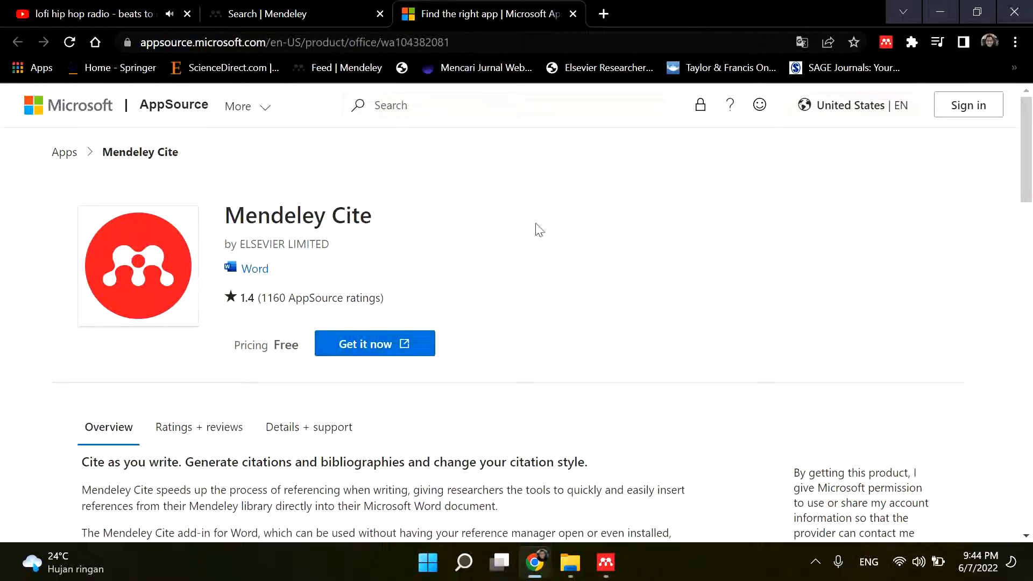
- Request the Mendeley Cite add-in, sign in to Microsoft AppSource with the account e-mail, and check the signed-in account's details
left_click(381, 346)
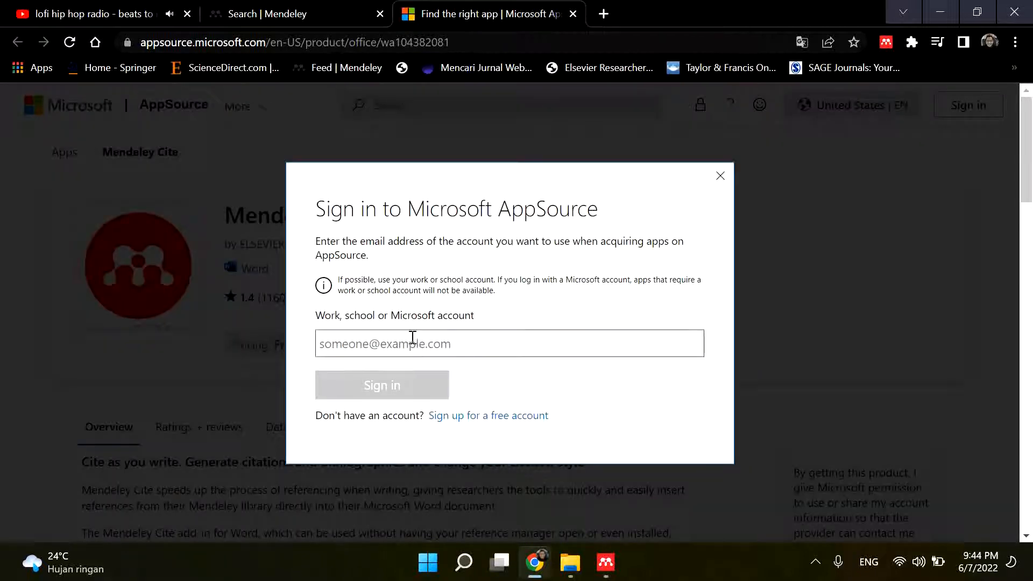
left_click(431, 347)
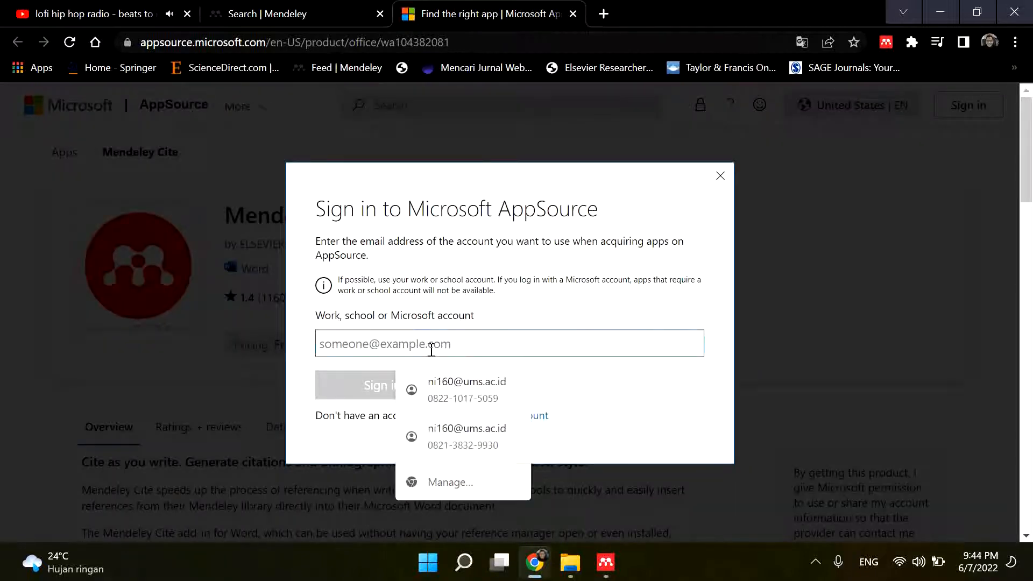
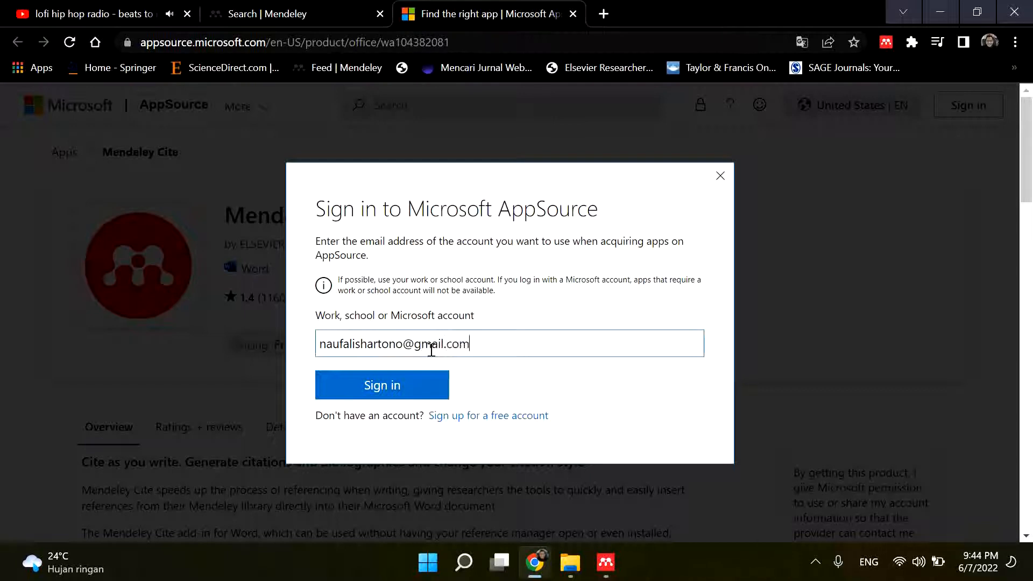
left_click(378, 387)
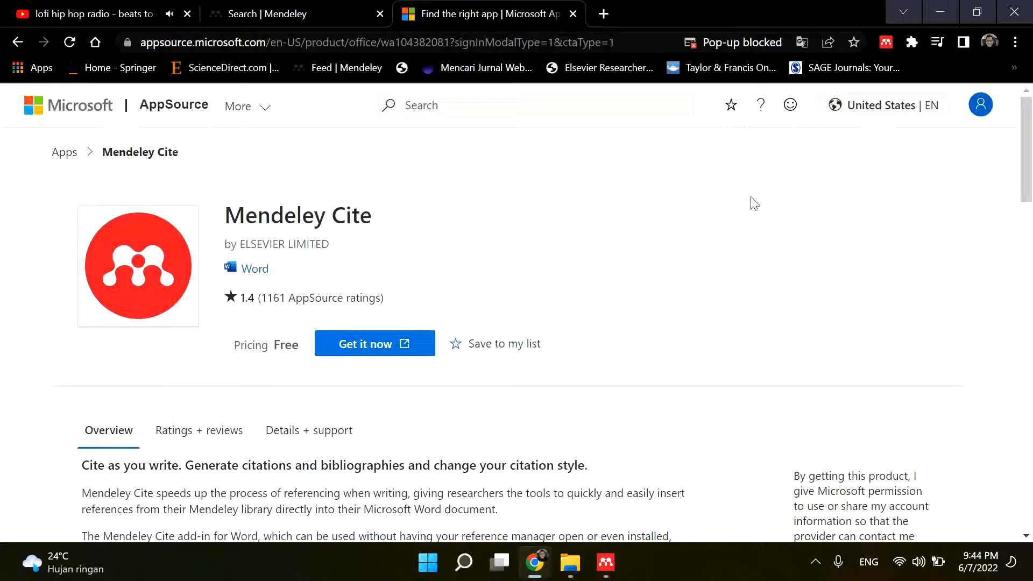
left_click(980, 109)
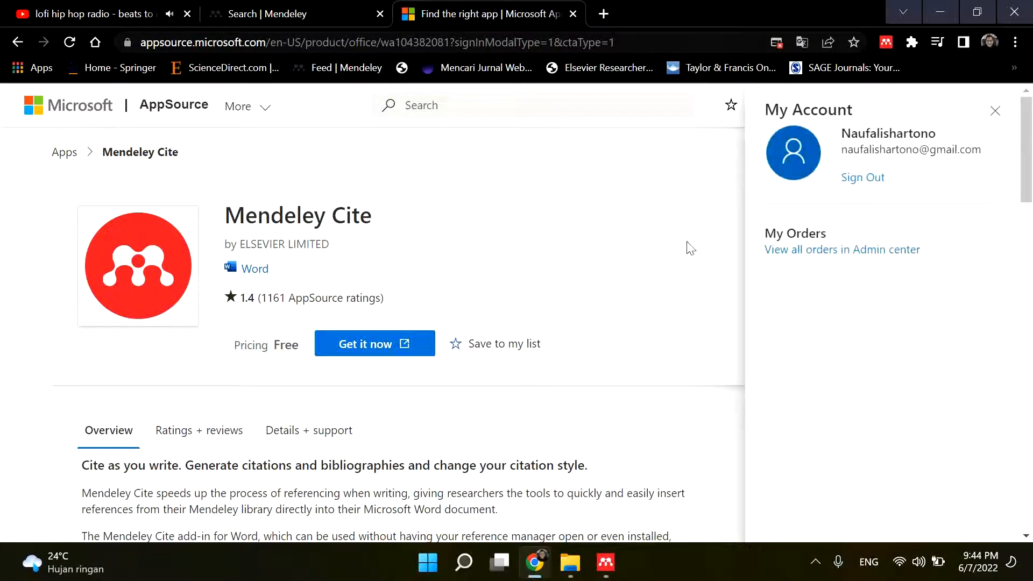
- Get the Mendeley Cite add-in and submit the account e-mail on the Microsoft sign-in page
left_click(377, 344)
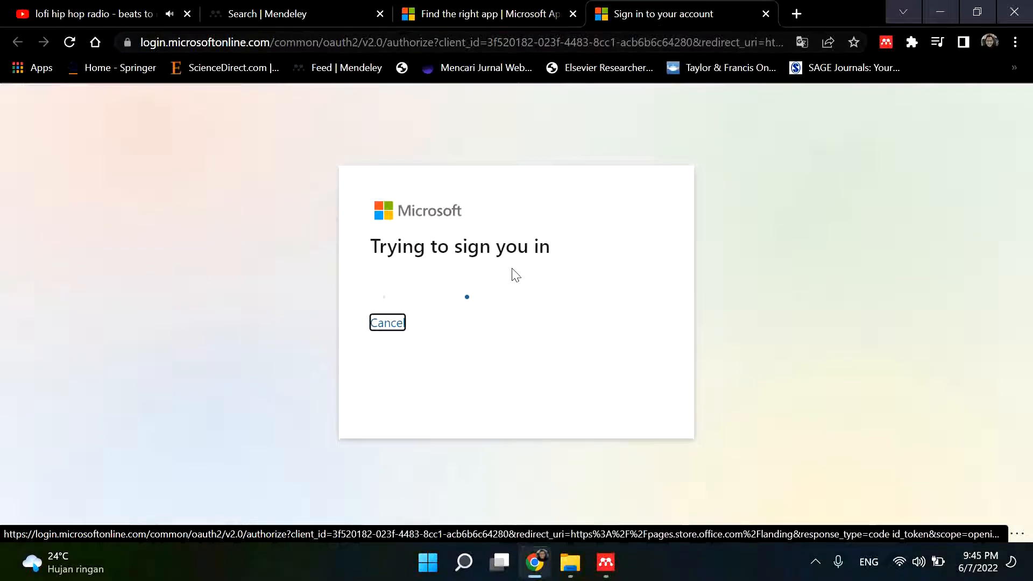
left_click(465, 202)
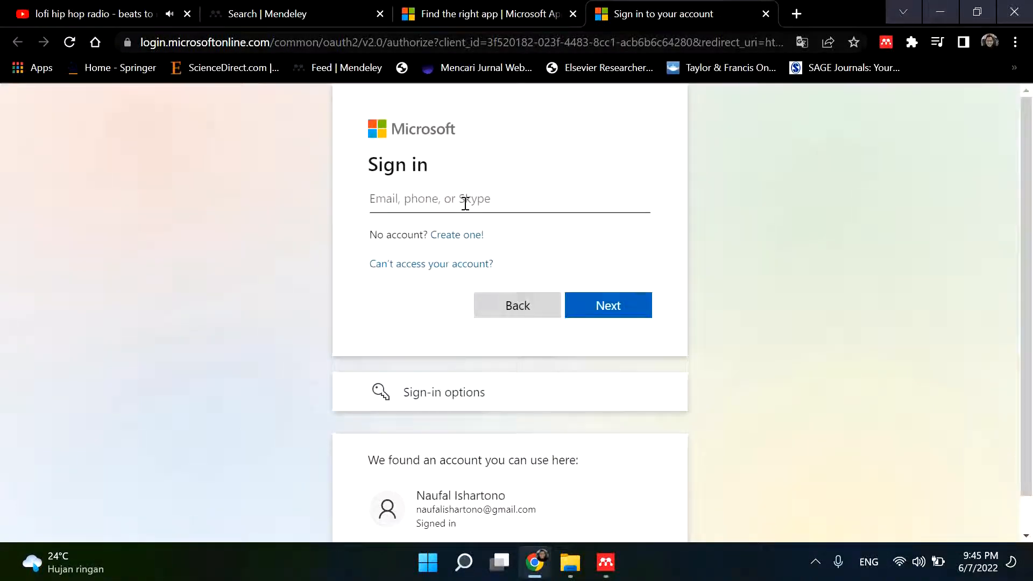
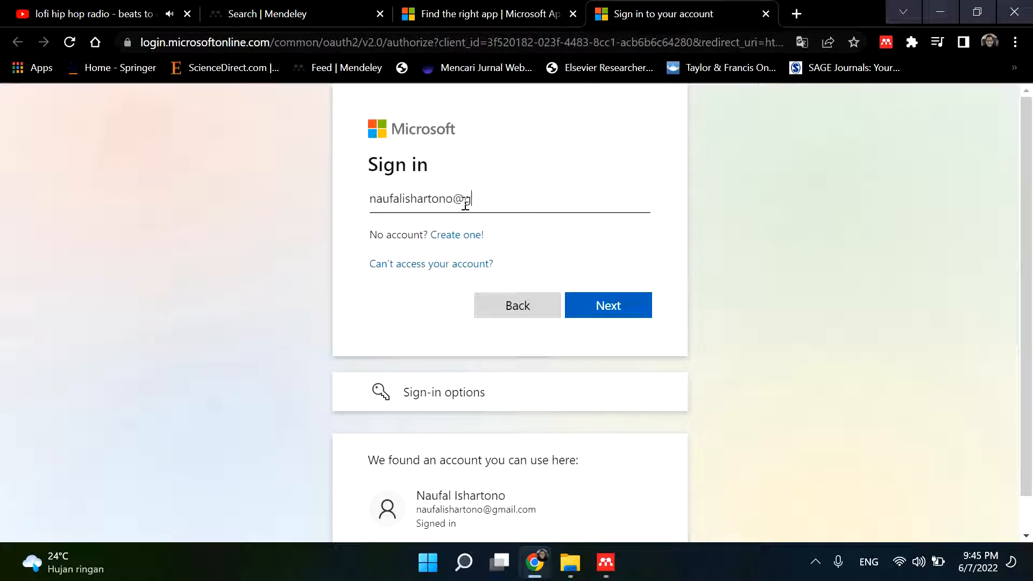
left_click(610, 309)
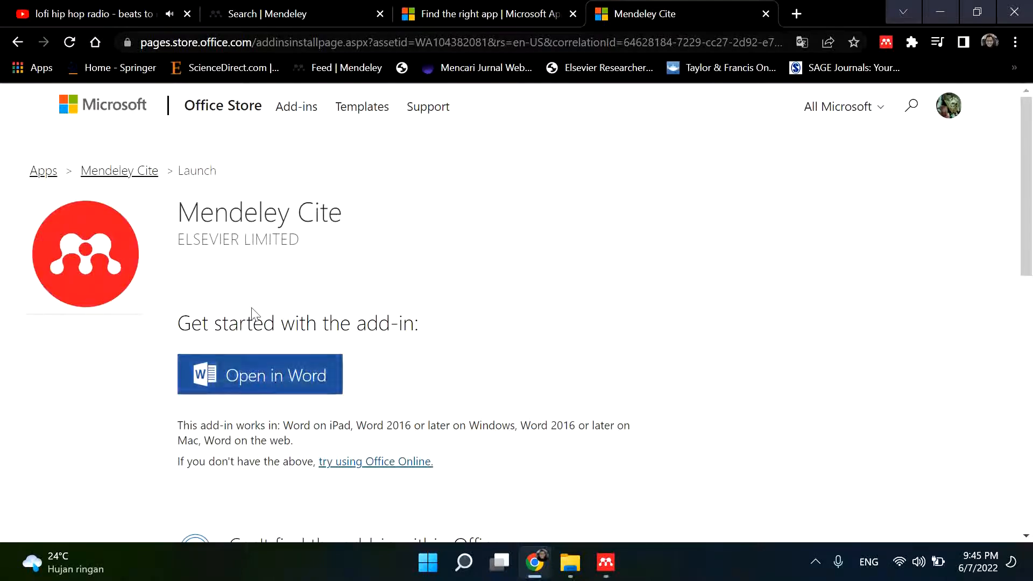
- Open the Mendeley-Cite document in Word from the Office Store page, try to enable editing, and close the document
left_click(282, 388)
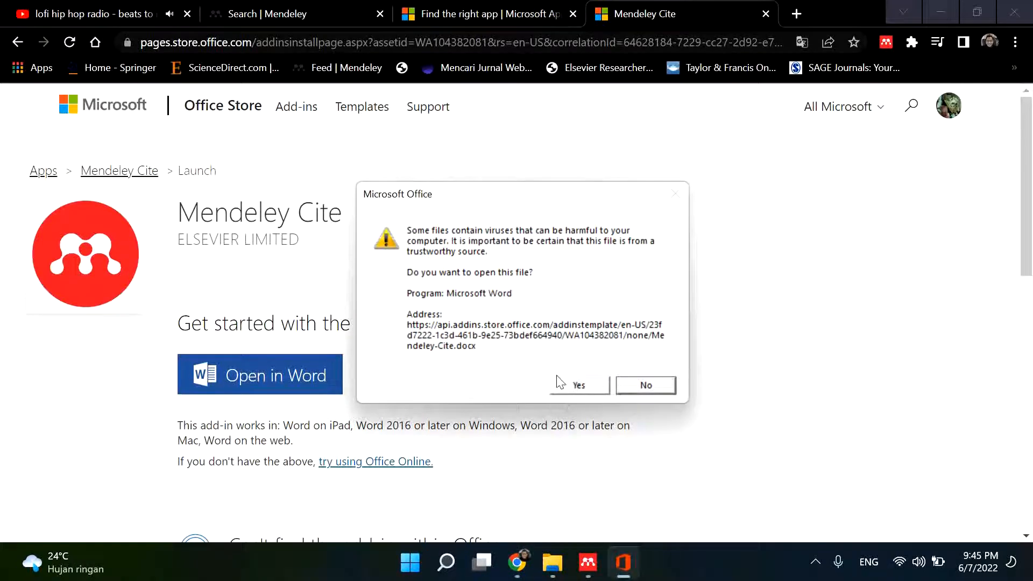
left_click(569, 389)
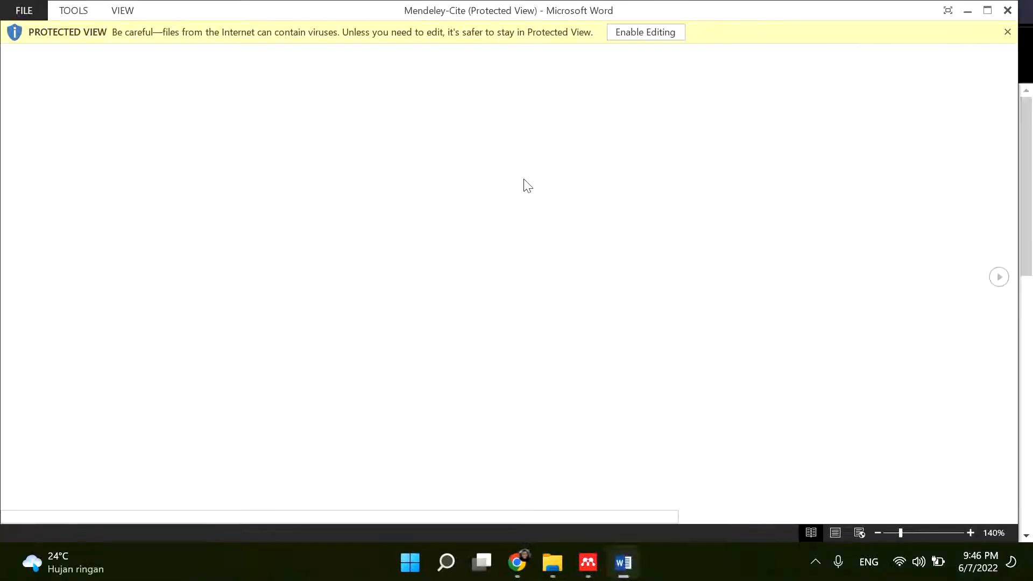
left_click(653, 38)
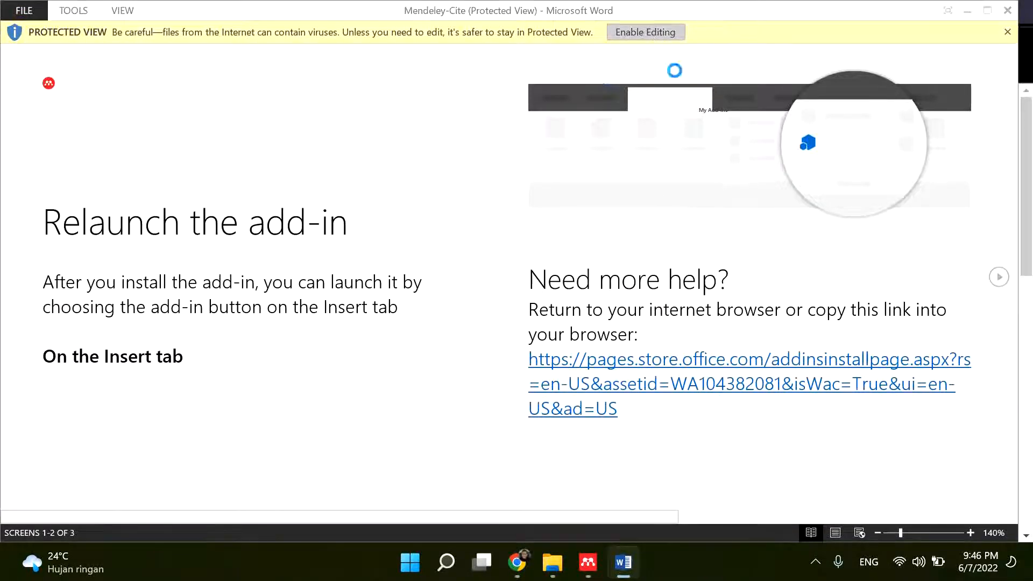
left_click(511, 326)
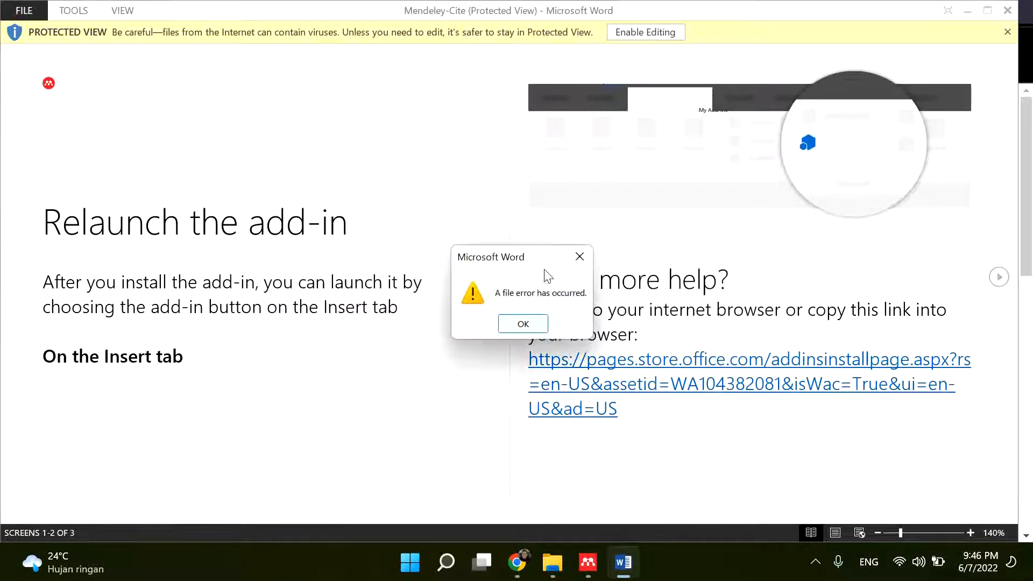
left_click(522, 325)
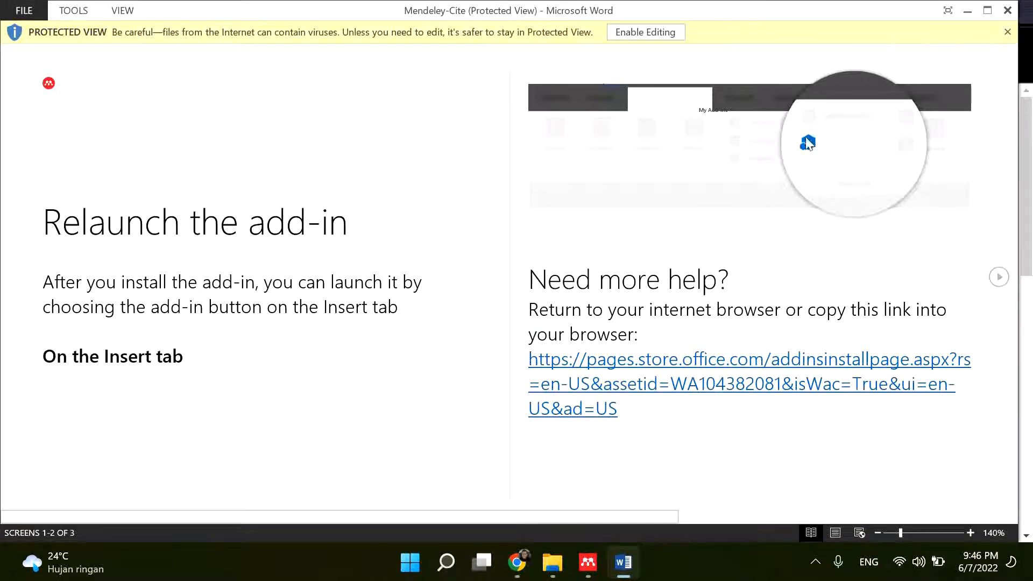
left_click(1004, 17)
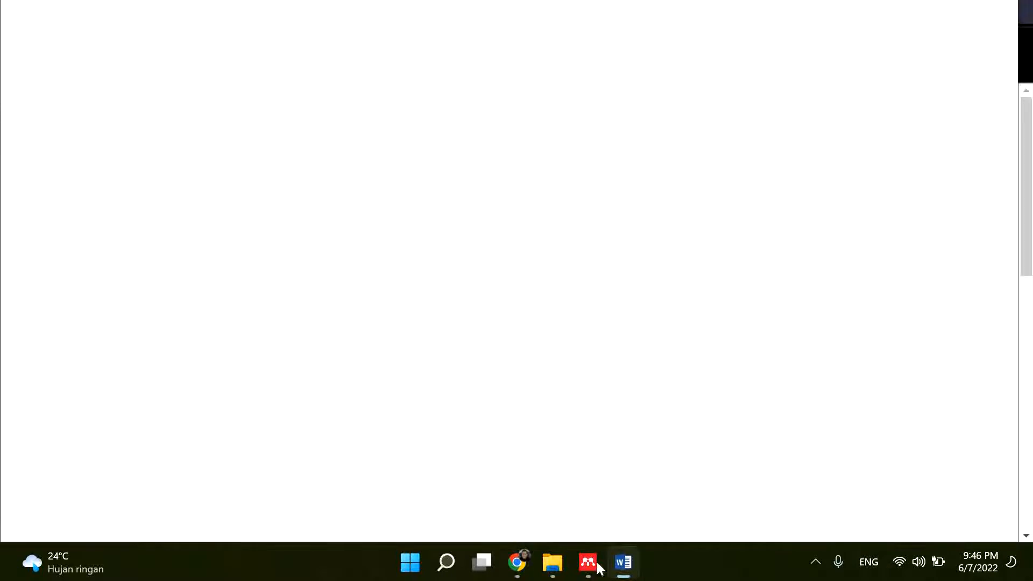
- Launch Word from Windows and create a blank document
left_click(427, 562)
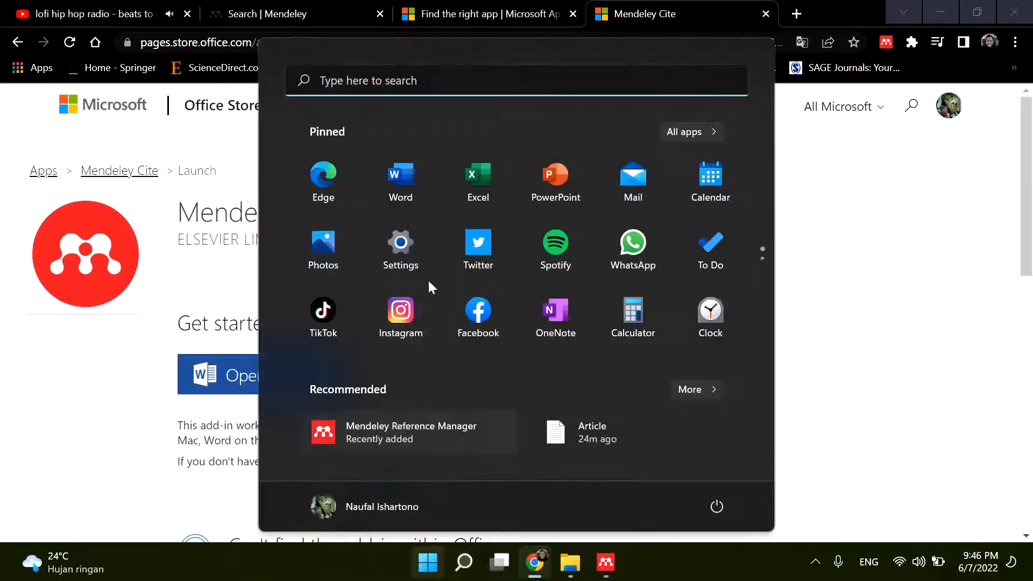
left_click(412, 168)
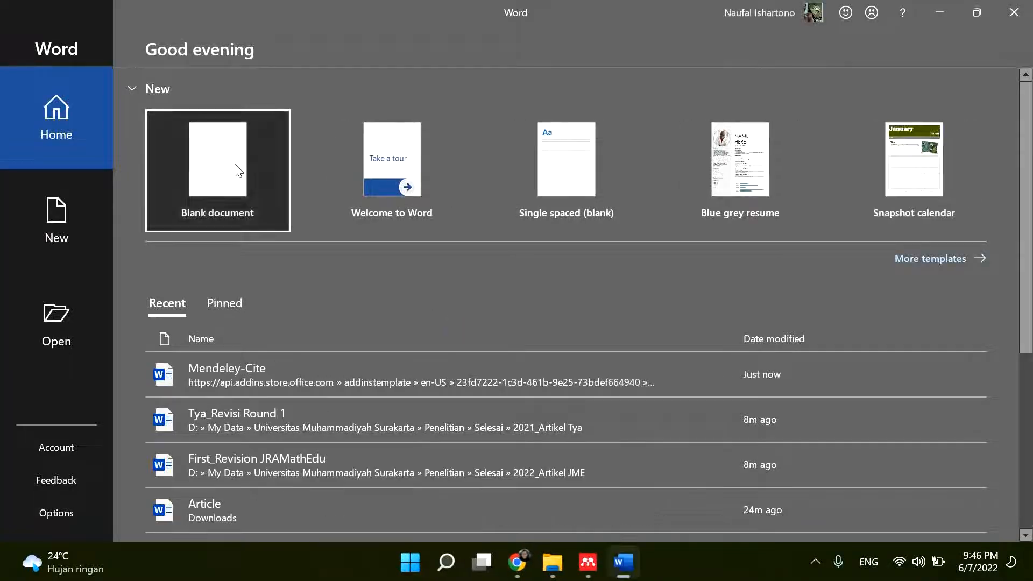
left_click(239, 171)
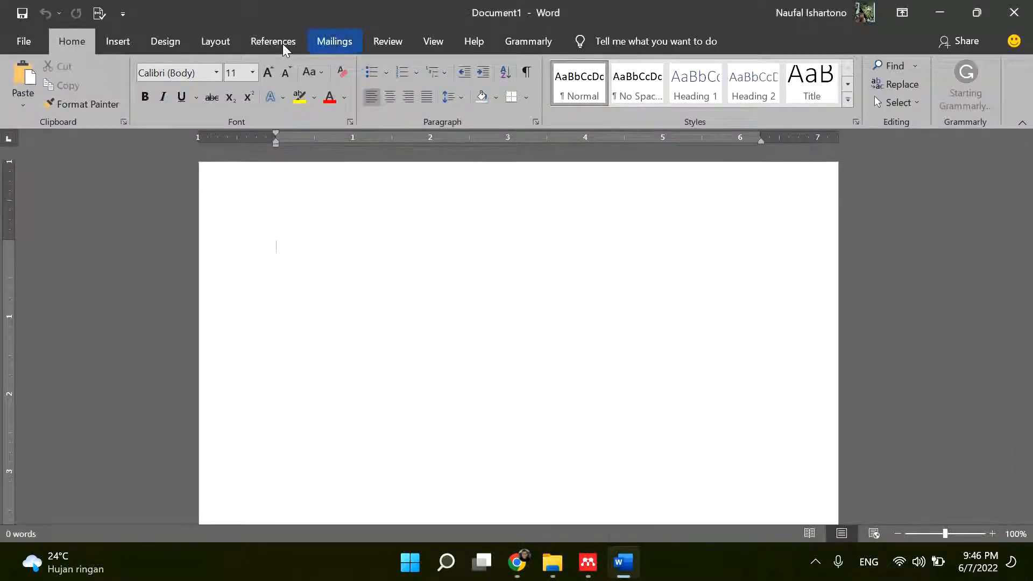
- Search the Office Add-ins store for "mendeley" and add Mendeley Cite, accepting its license terms and privacy policy
left_click(122, 40)
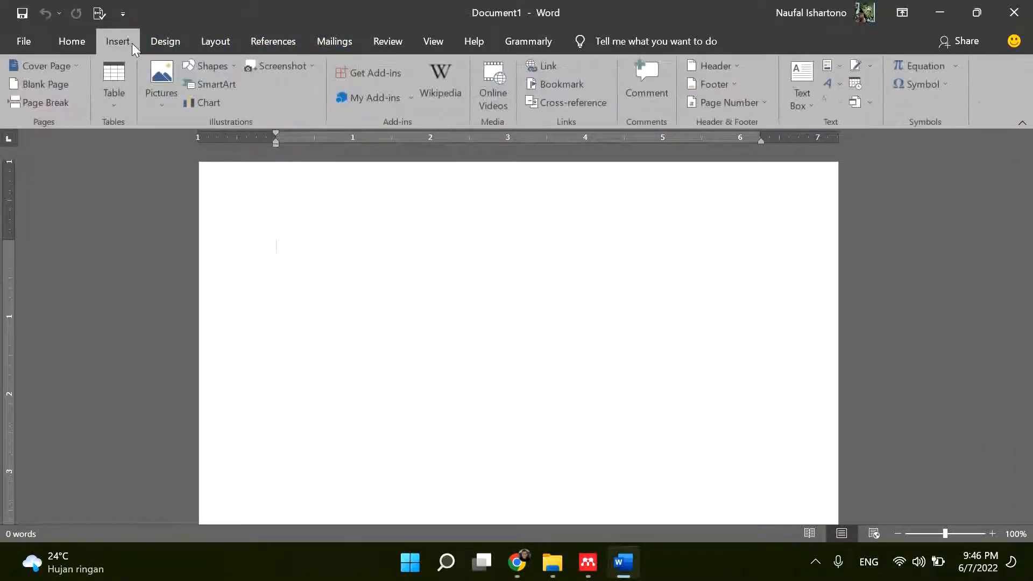
left_click(373, 102)
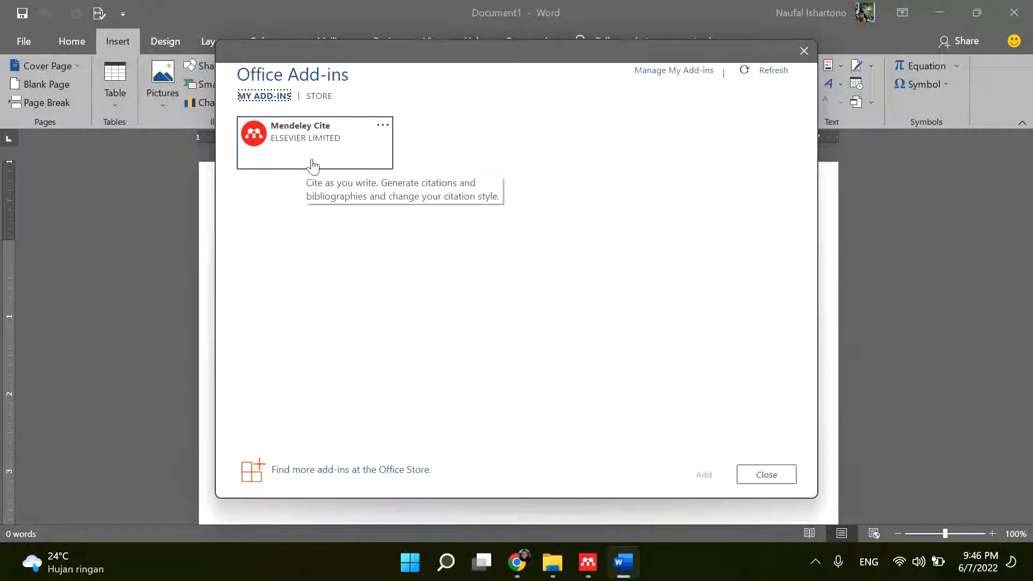
left_click(319, 98)
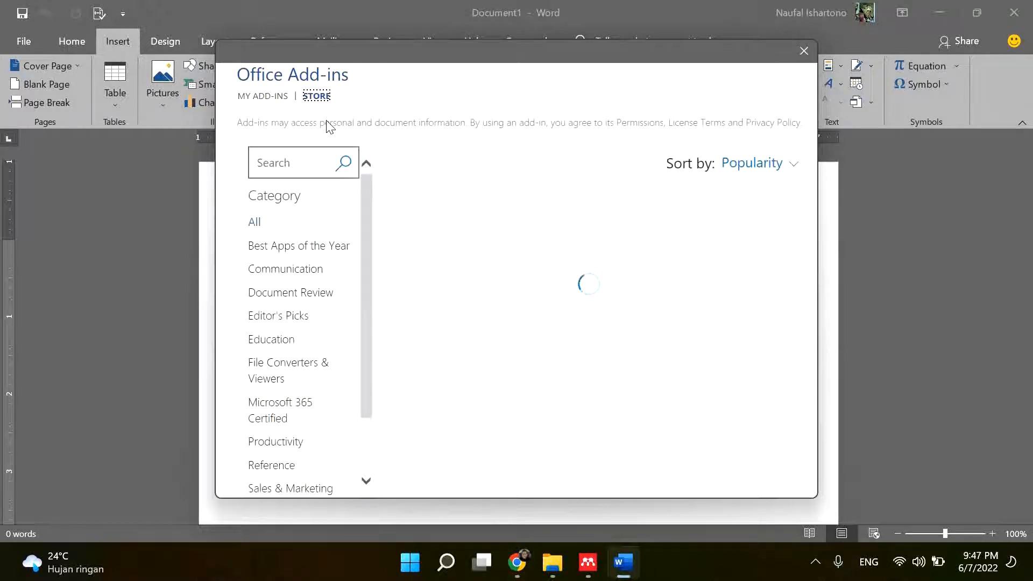
left_click(308, 162)
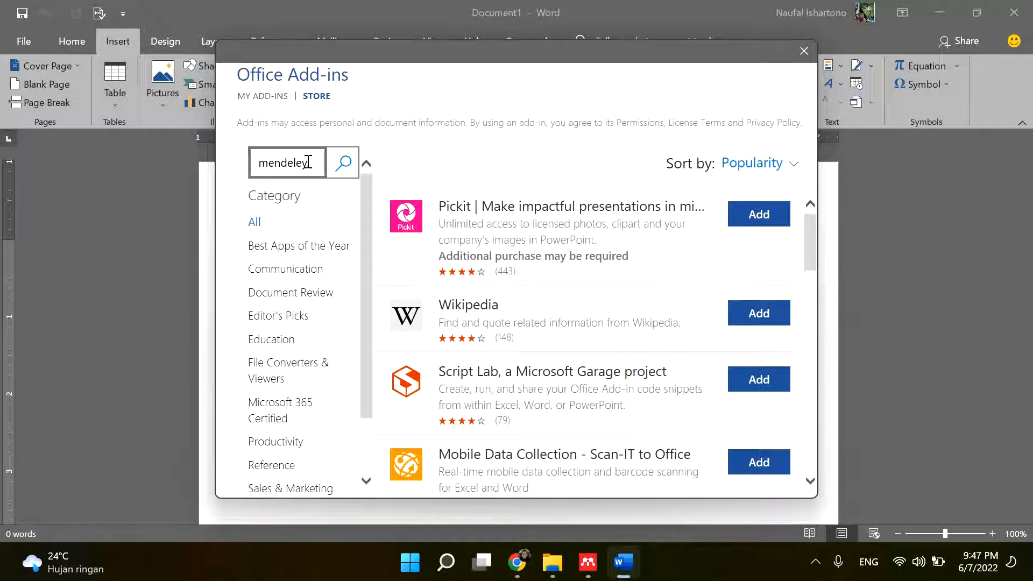
left_click(342, 163)
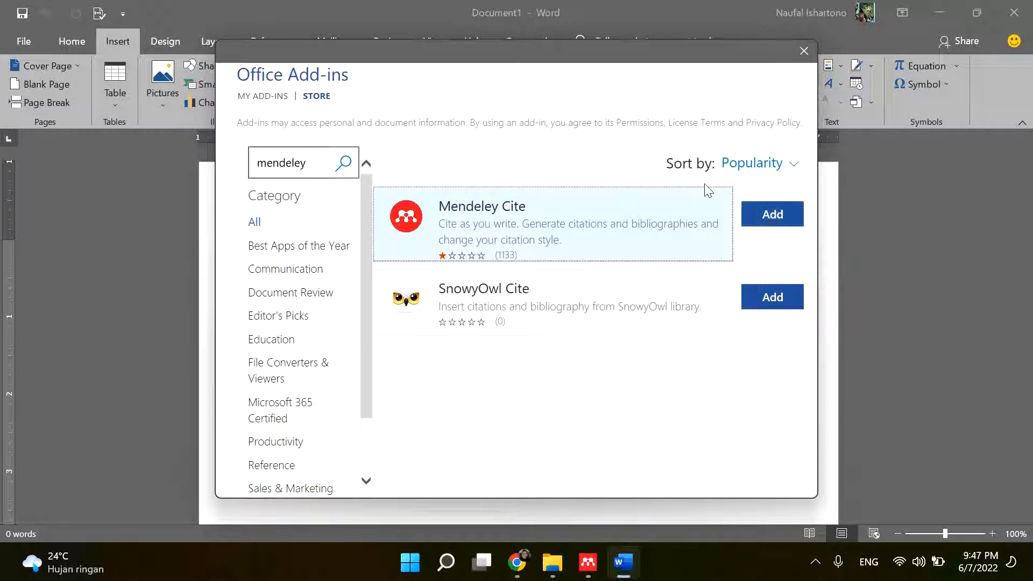
left_click(759, 214)
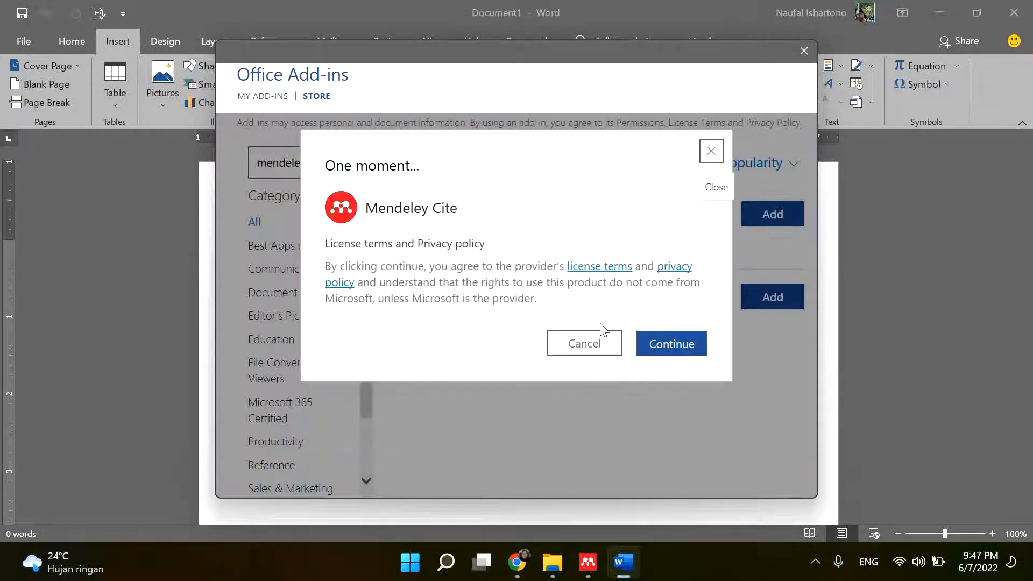
left_click(671, 345)
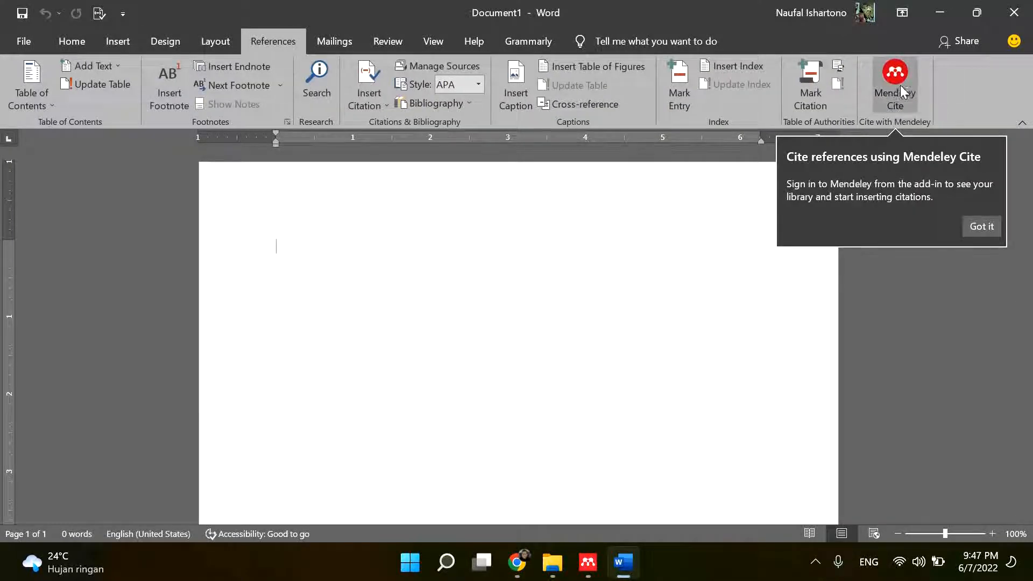
- Dismiss the Mendeley Cite introduction tip, open the add-in beside the document, and browse its reference list
left_click(981, 223)
left_click(898, 80)
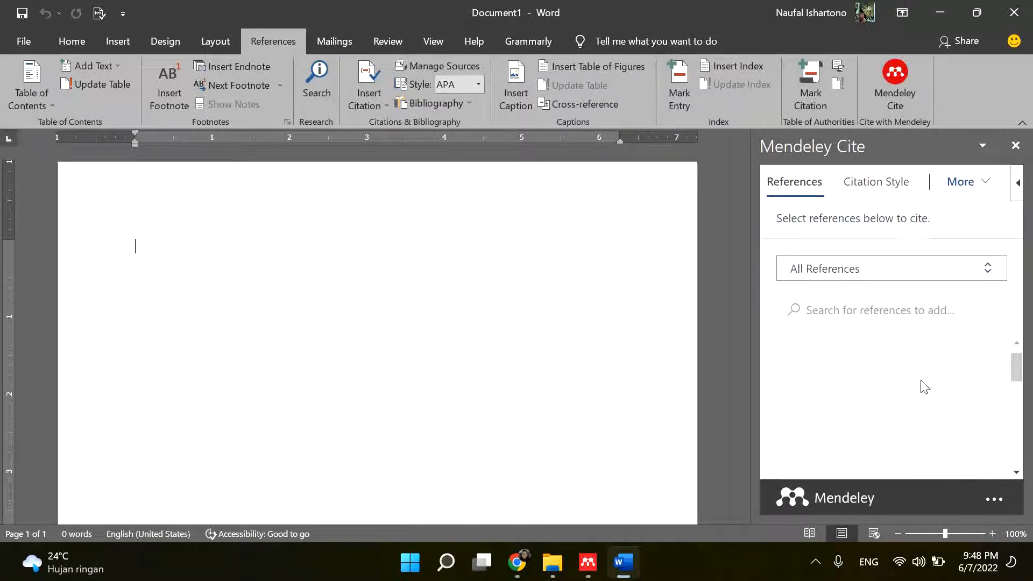
scroll(923, 389, "up", 3)
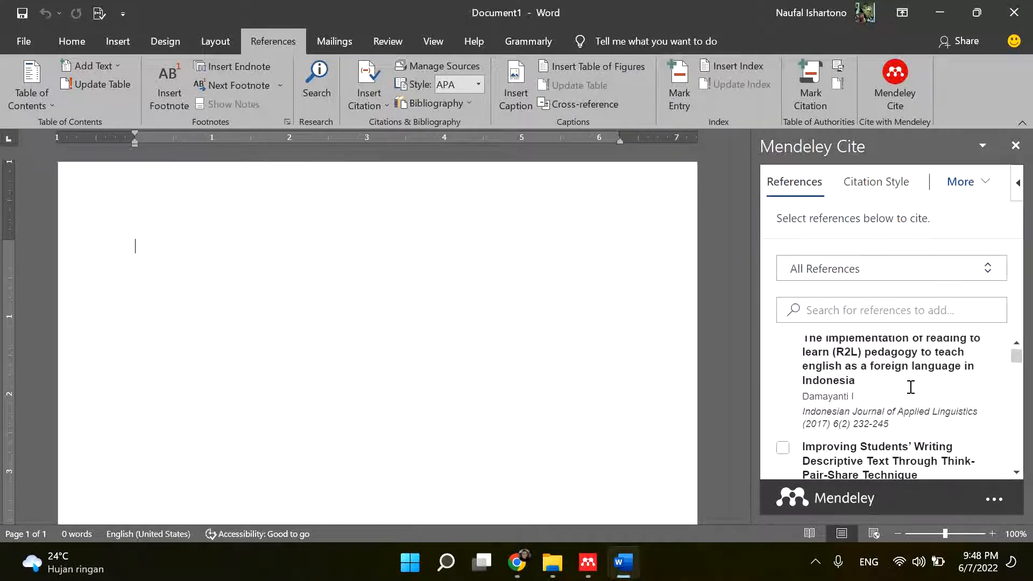
- Browse the reference list in Mendeley Cite and compare it with the library in Mendeley Reference Manager, returning to Word
scroll(812, 339, "down", 10)
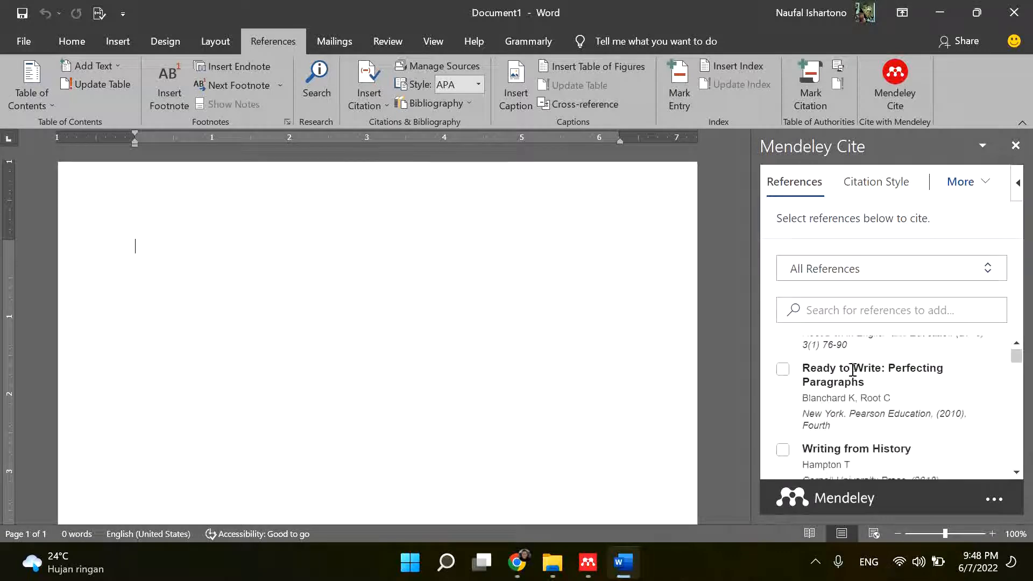
scroll(854, 380, "down", 10)
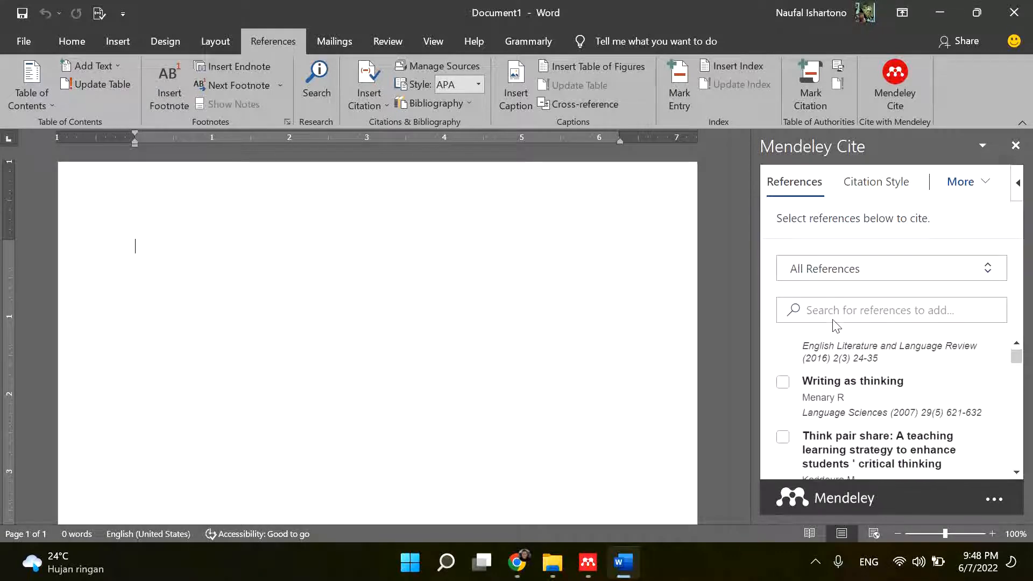
scroll(882, 386, "up", 10)
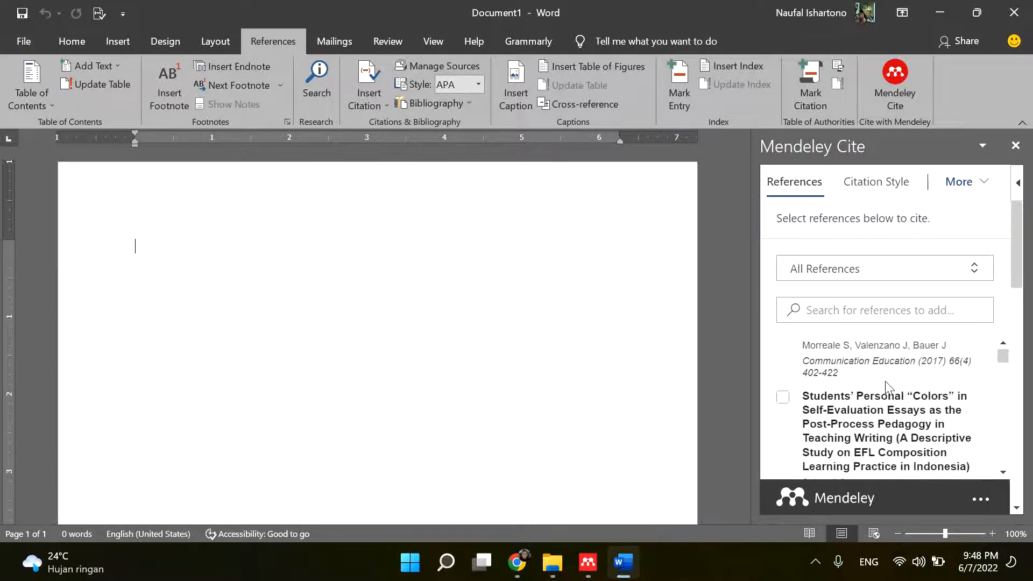
scroll(893, 388, "up", 10)
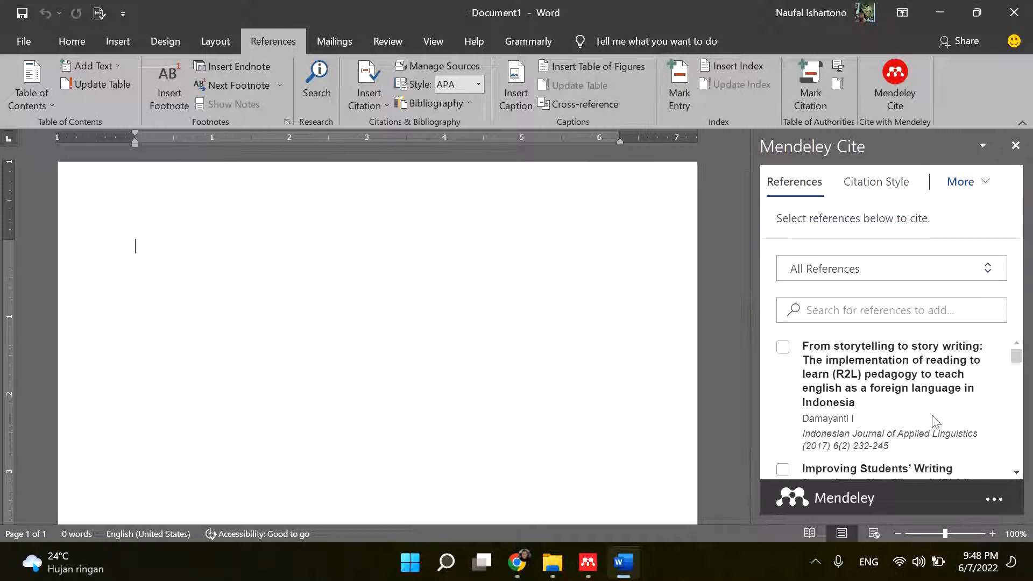
left_click(588, 562)
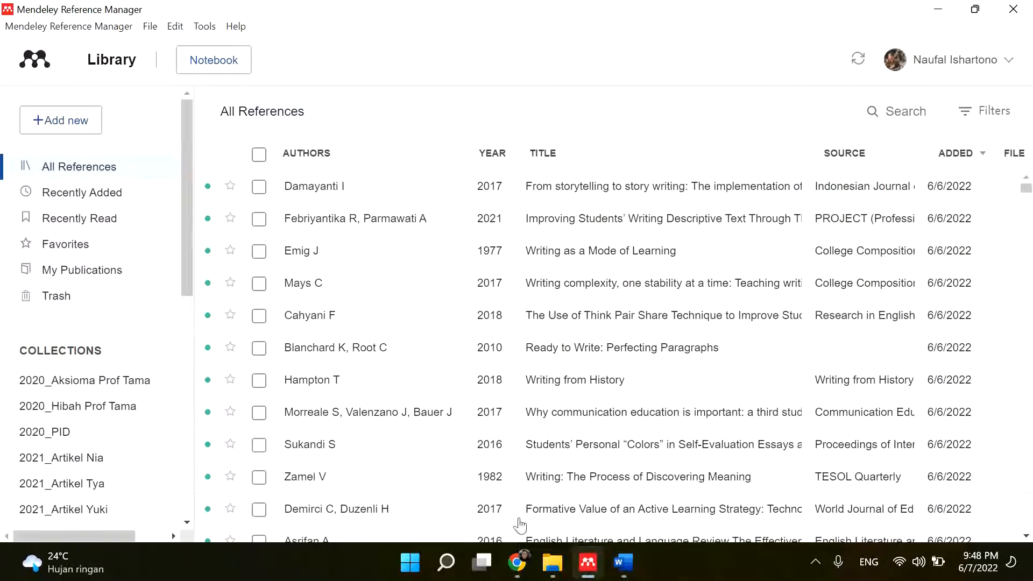
left_click(622, 562)
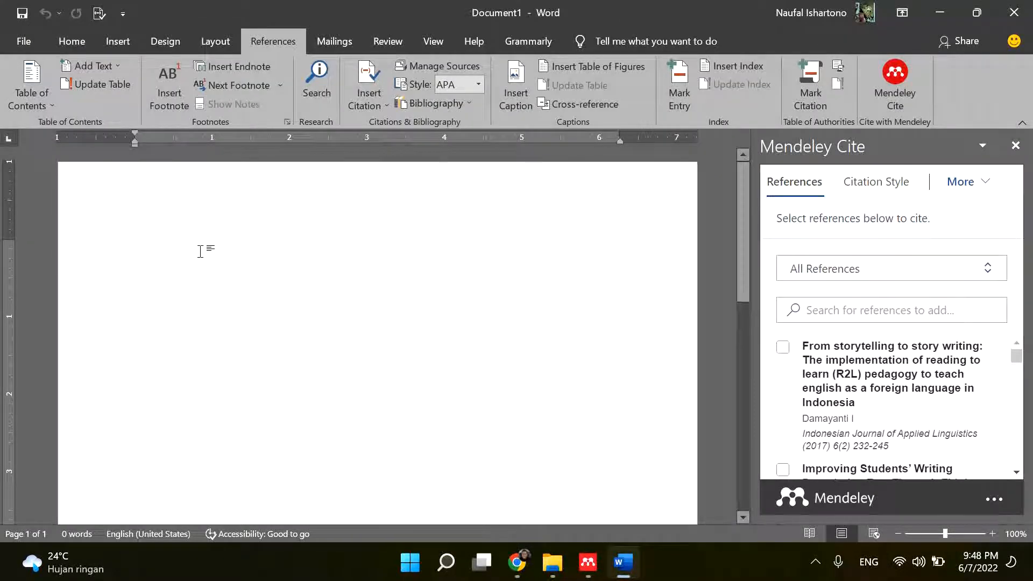
- Search the references by the author's first name and insert a citation for the "Guided Discovery" trigonometry paper
left_click(843, 310)
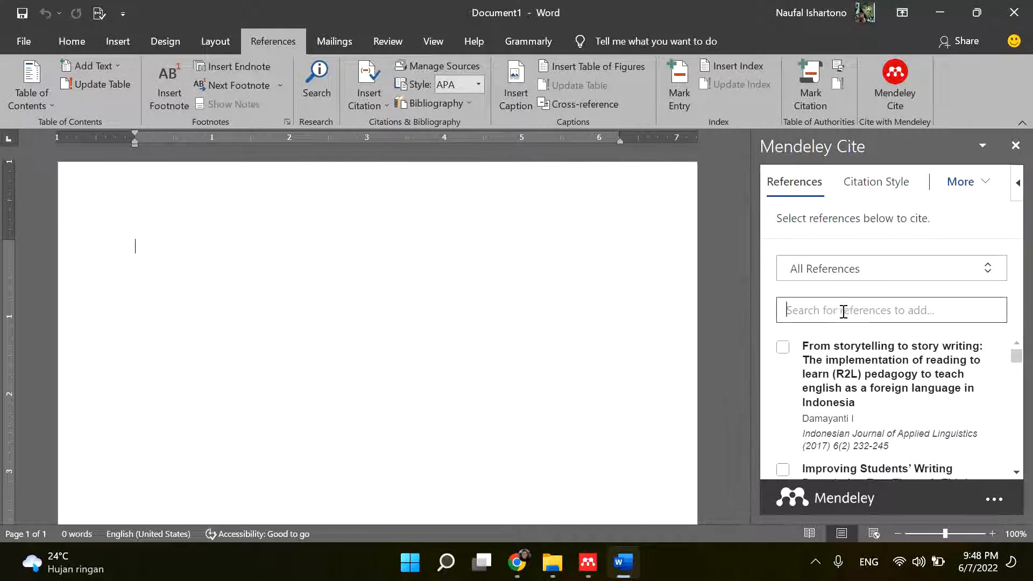
type("naufal")
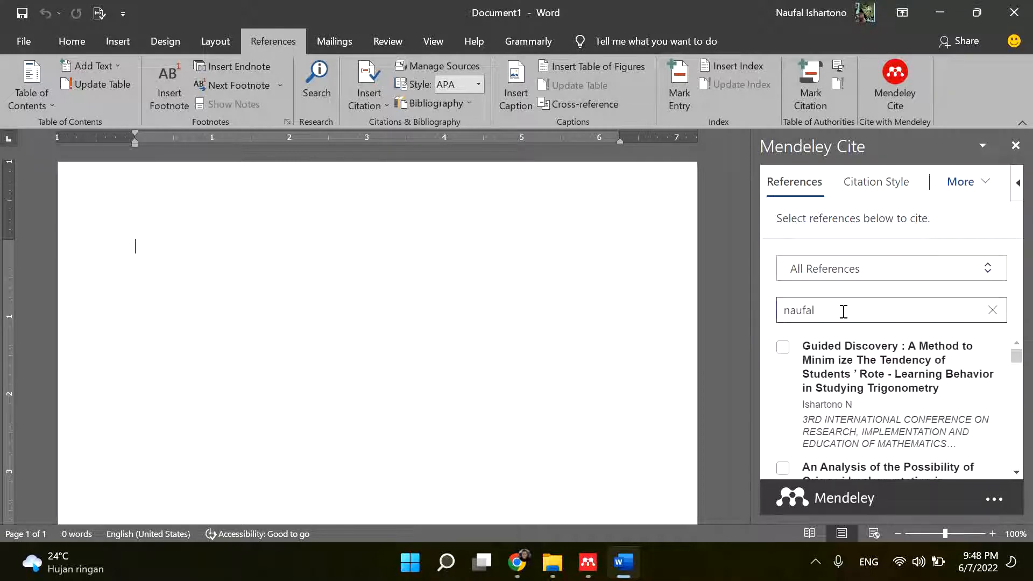
left_click(863, 365)
left_click(782, 350)
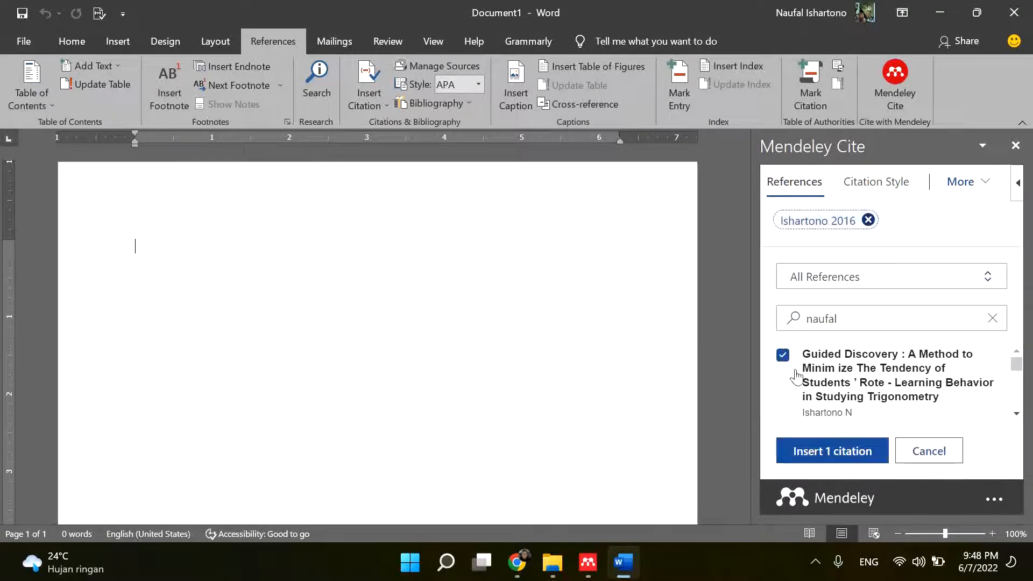
left_click(832, 452)
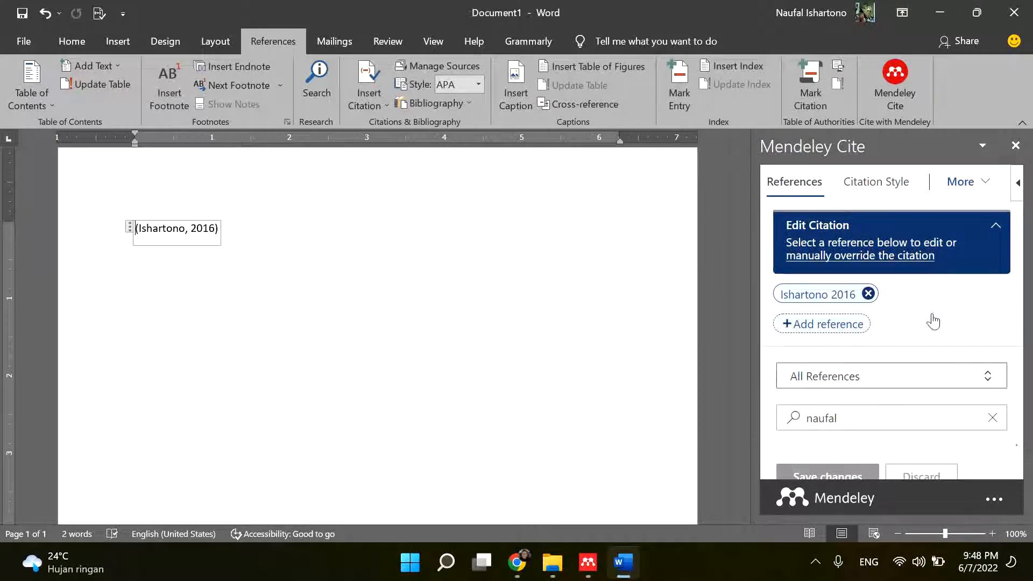
- Change the document's citation style to IEEE in Mendeley Cite
left_click(875, 182)
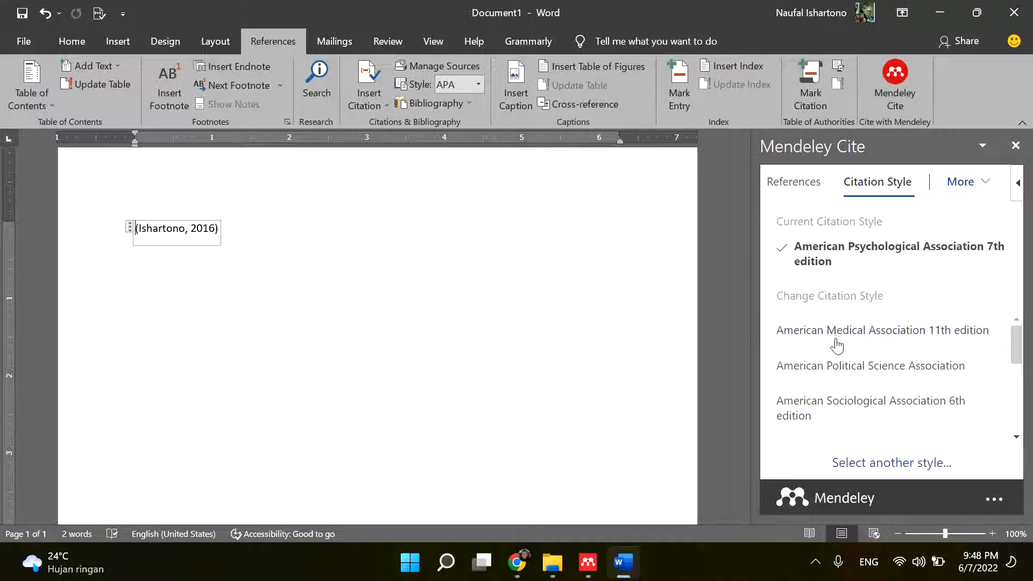
scroll(890, 376, "down", 1)
scroll(890, 376, "down", 2)
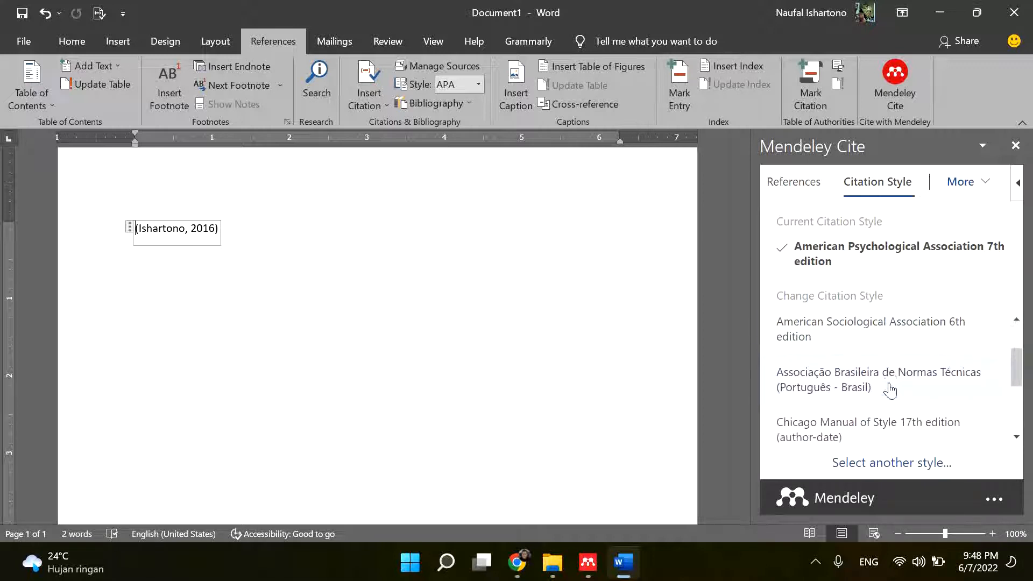
scroll(878, 394, "down", 3)
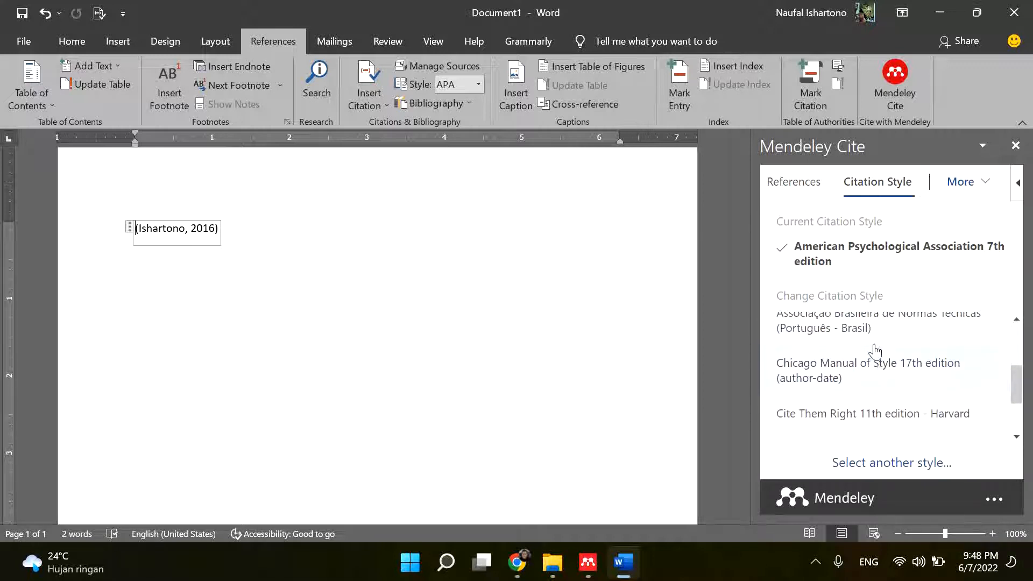
left_click(806, 376)
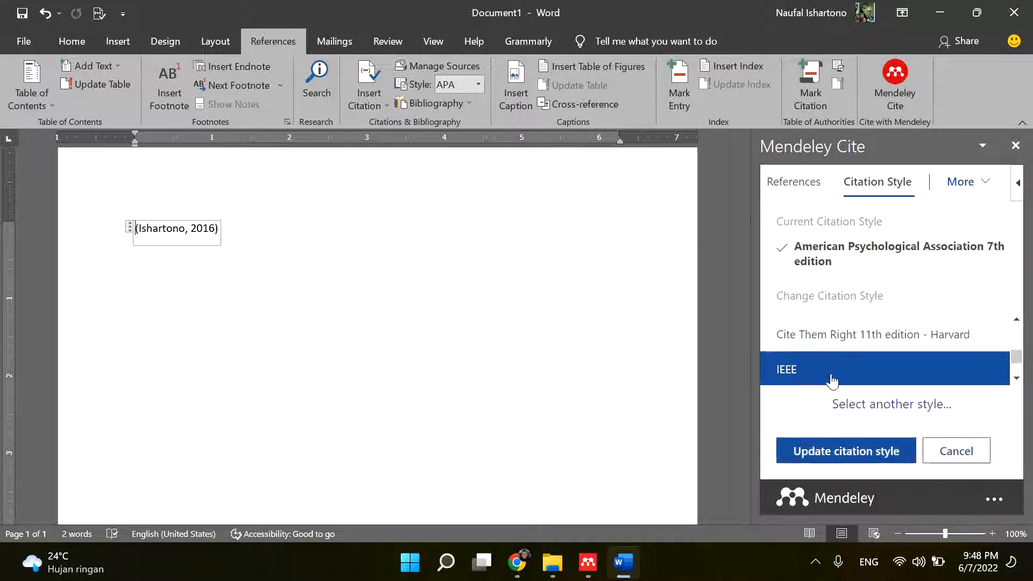
left_click(851, 452)
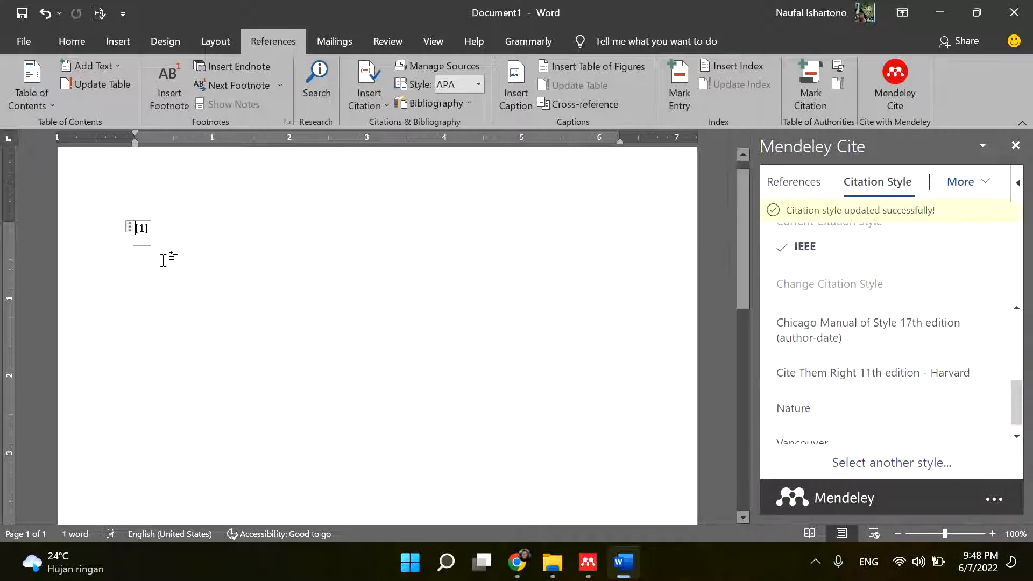
- Update the citation style to Vancouver
scroll(865, 330, "down", 1)
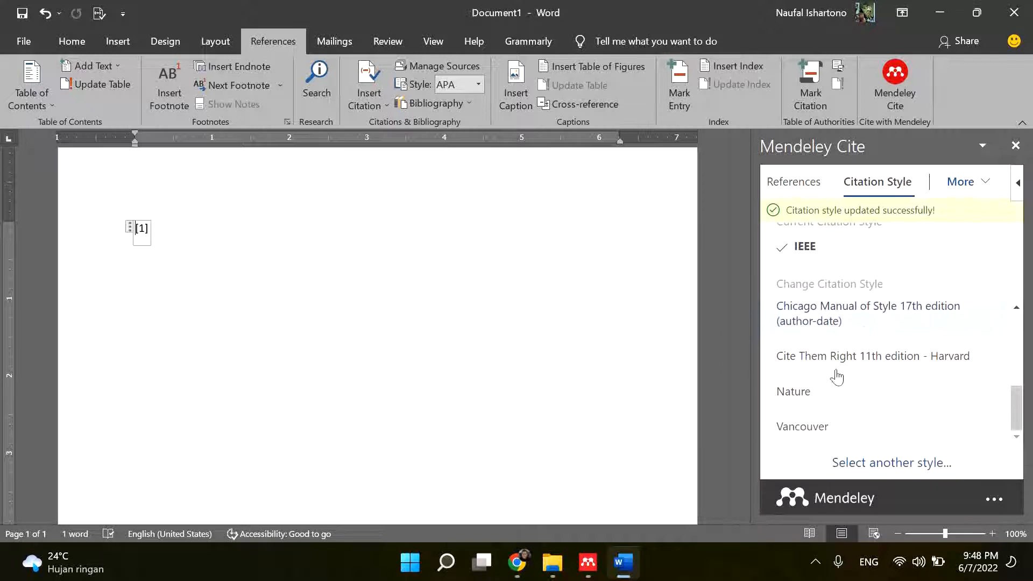
left_click(809, 437)
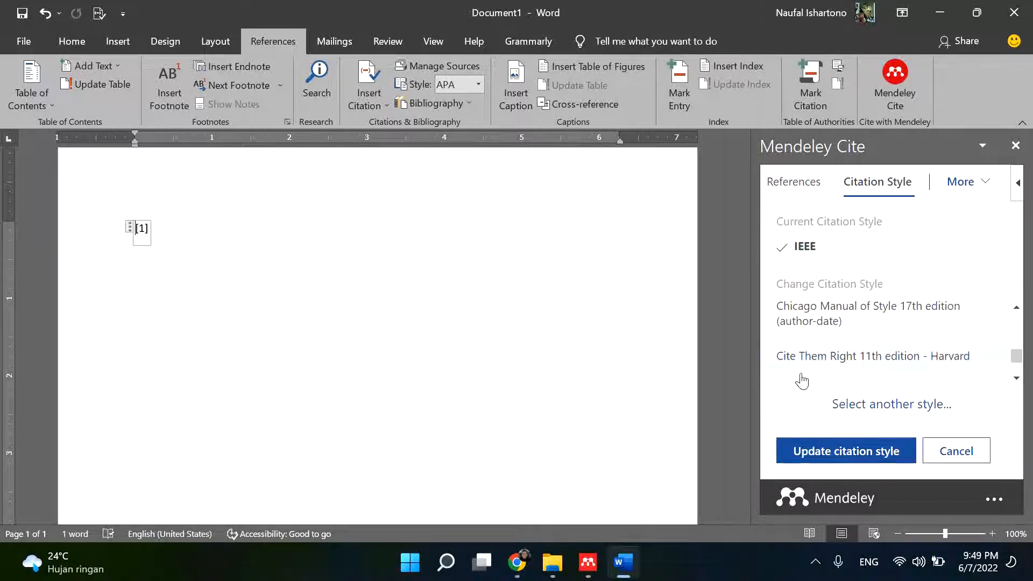
left_click(818, 456)
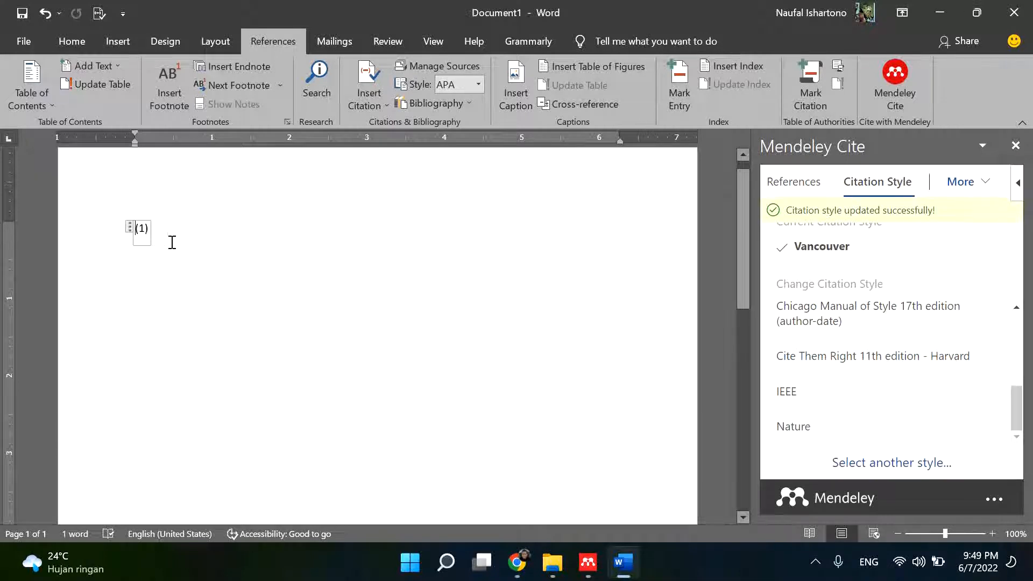
- Insert the Mendeley bibliography two lines below the citation and check its entry
key("Return")
key("Return")
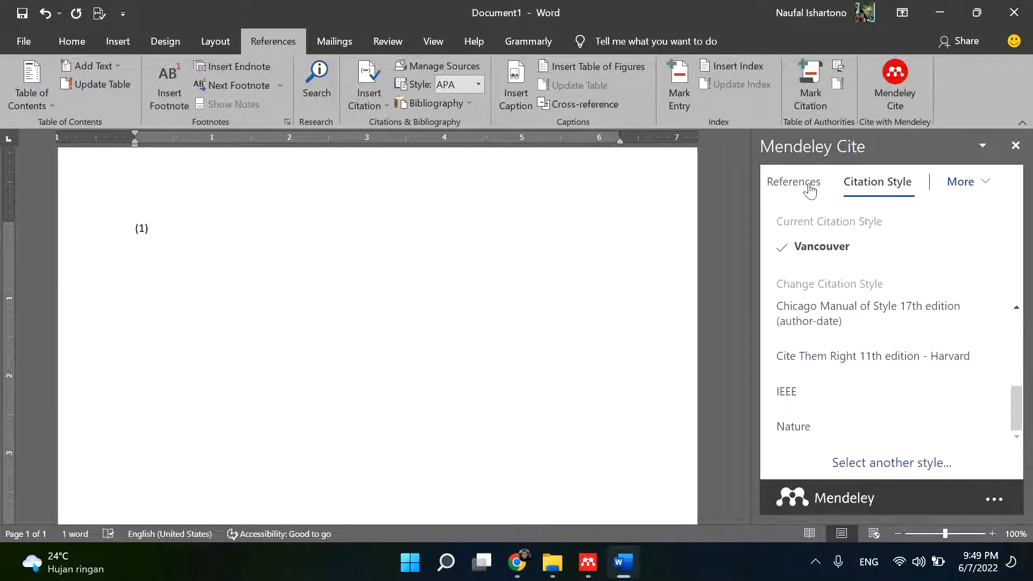
left_click(982, 182)
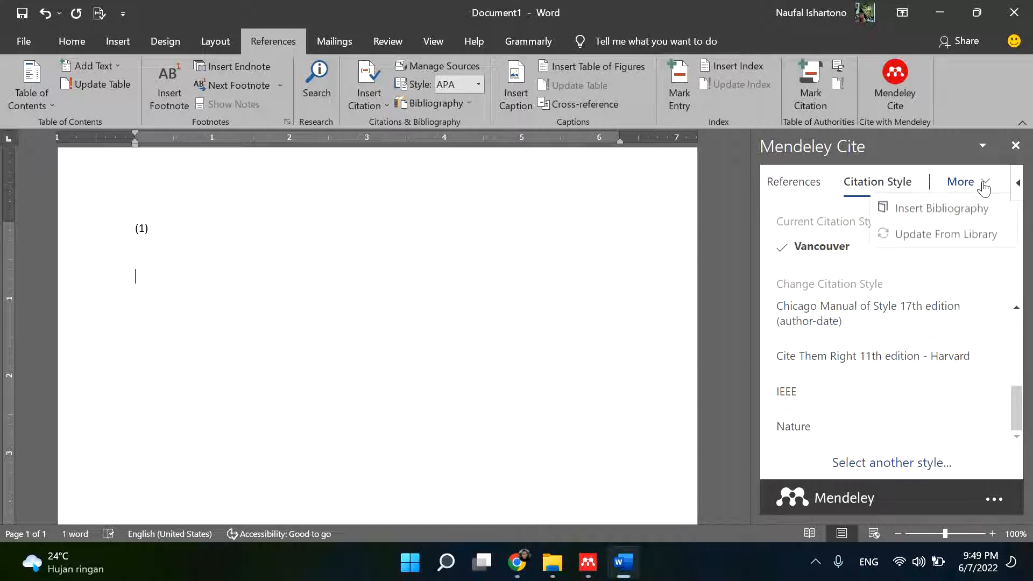
left_click(942, 209)
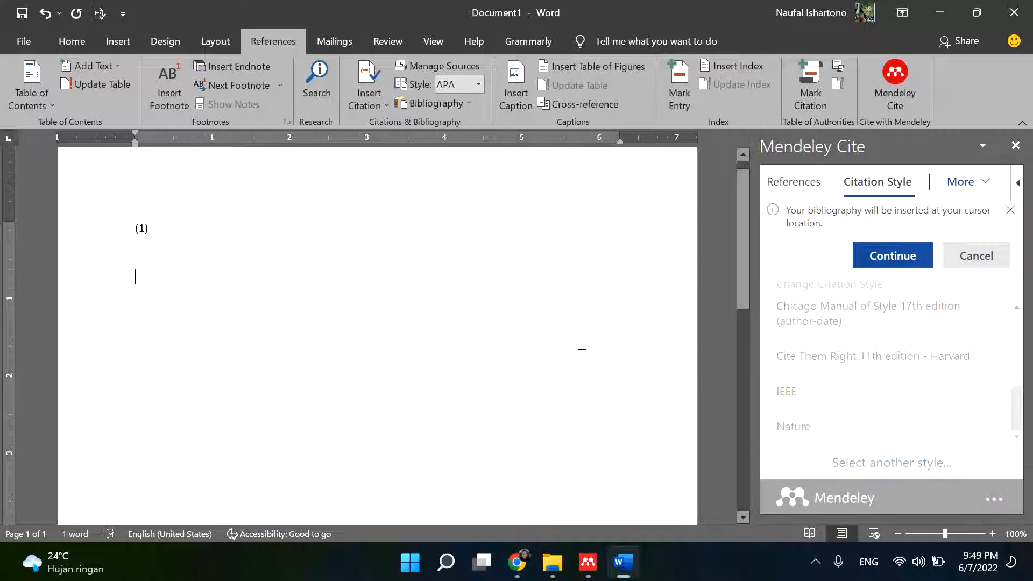
left_click(885, 257)
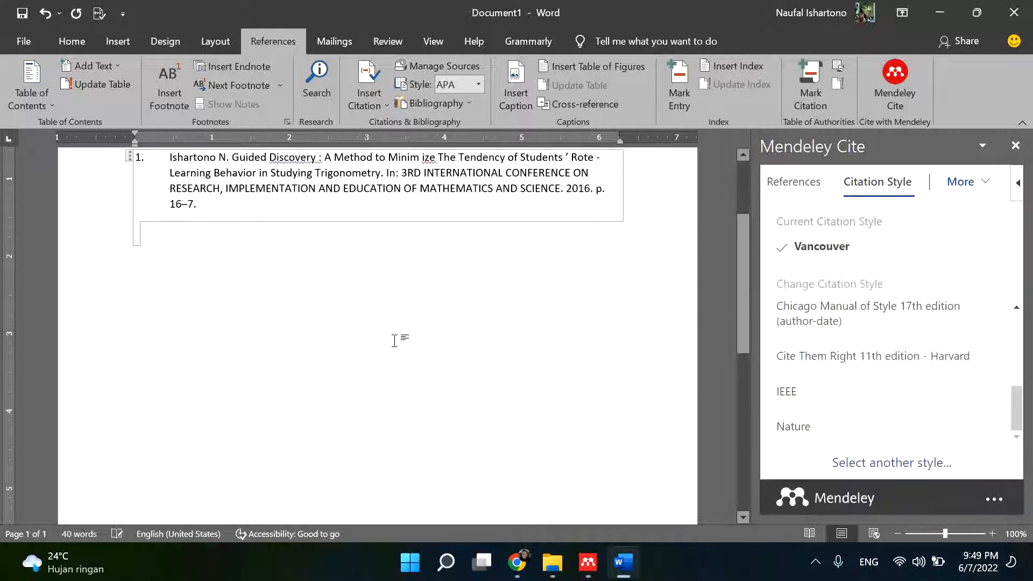
scroll(272, 318, "up", 5)
left_click(296, 266)
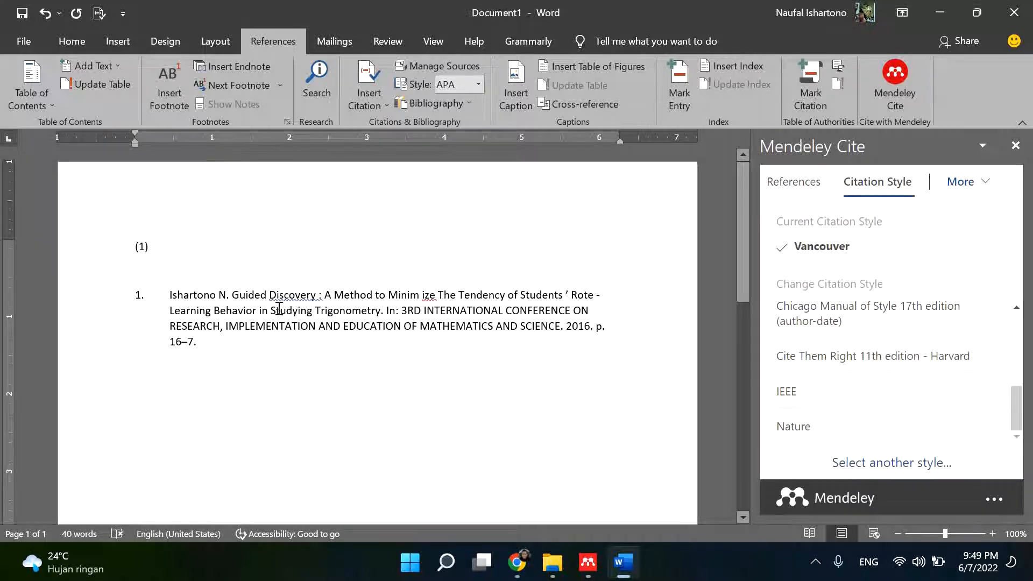
left_click(355, 346)
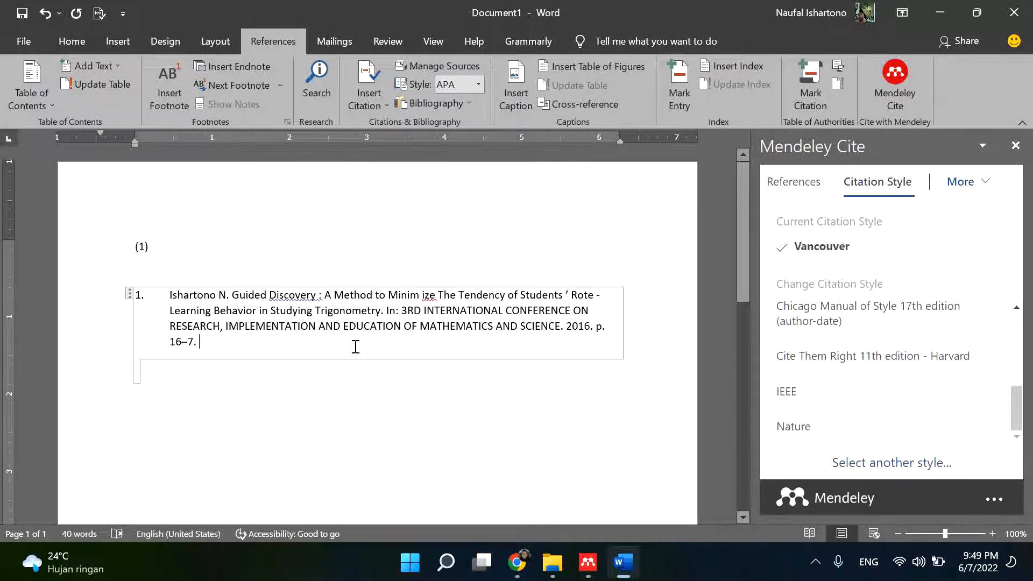
- Undo the automatic list formatting at the first citation and insert a citation after it for the "Origami Implementation in Mathematics Learning" paper
left_click(387, 245)
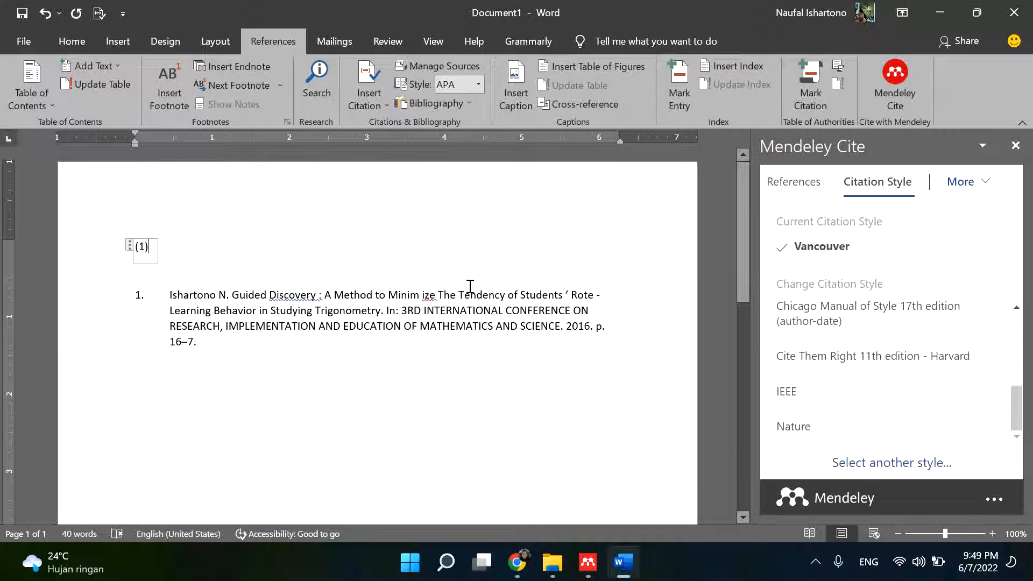
key("Right")
left_click(363, 263)
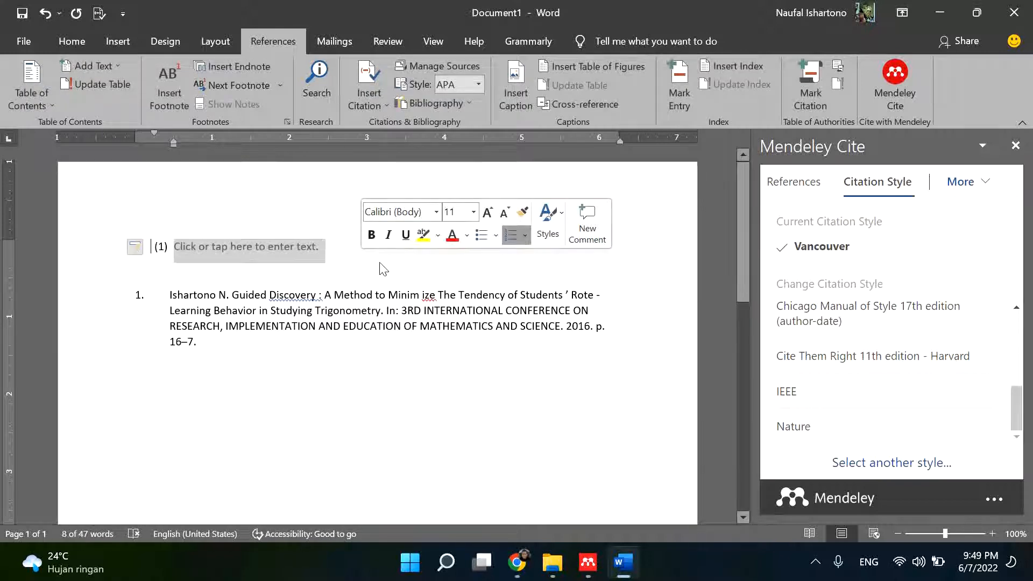
key("ctrl+z")
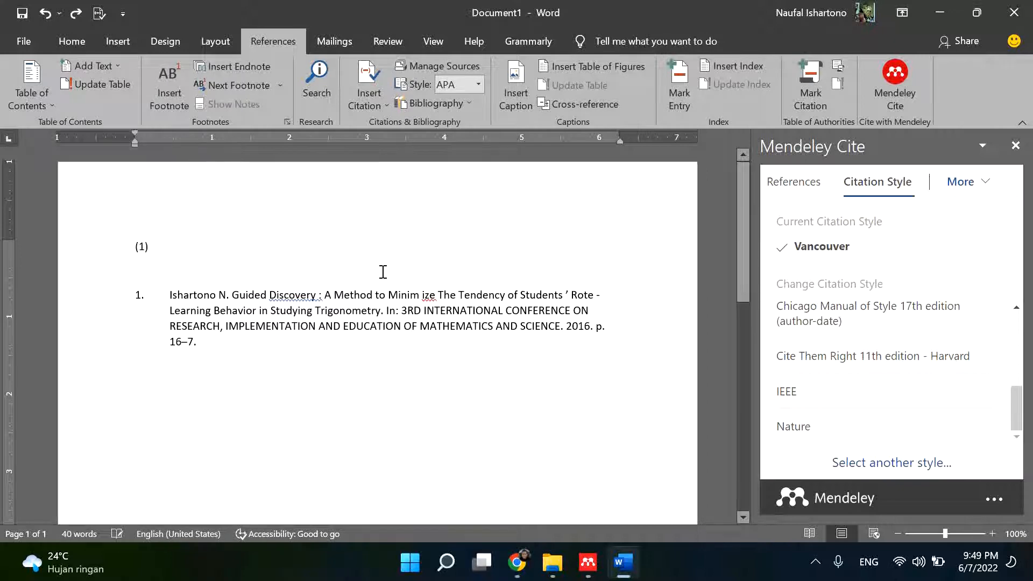
left_click(800, 191)
scroll(871, 375, "down", 2)
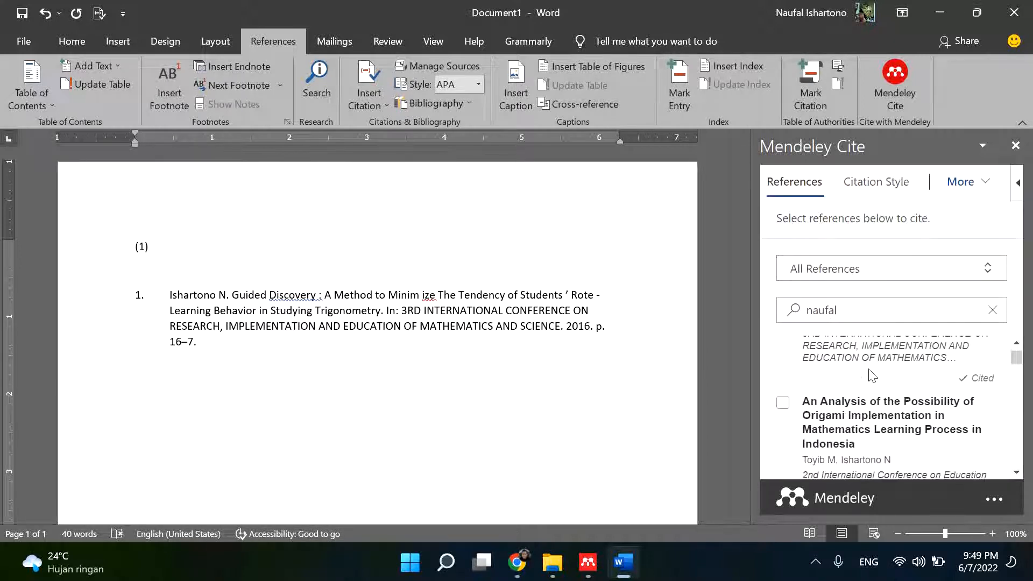
left_click(783, 411)
left_click(823, 455)
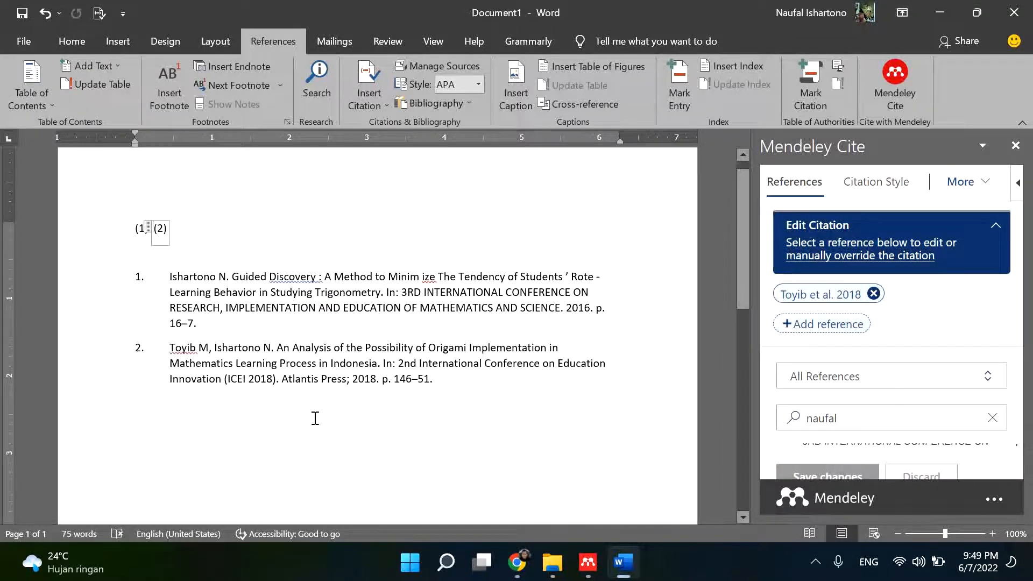
- Switch the citations and two-entry bibliography from Vancouver to the IEEE citation style
left_click(894, 186)
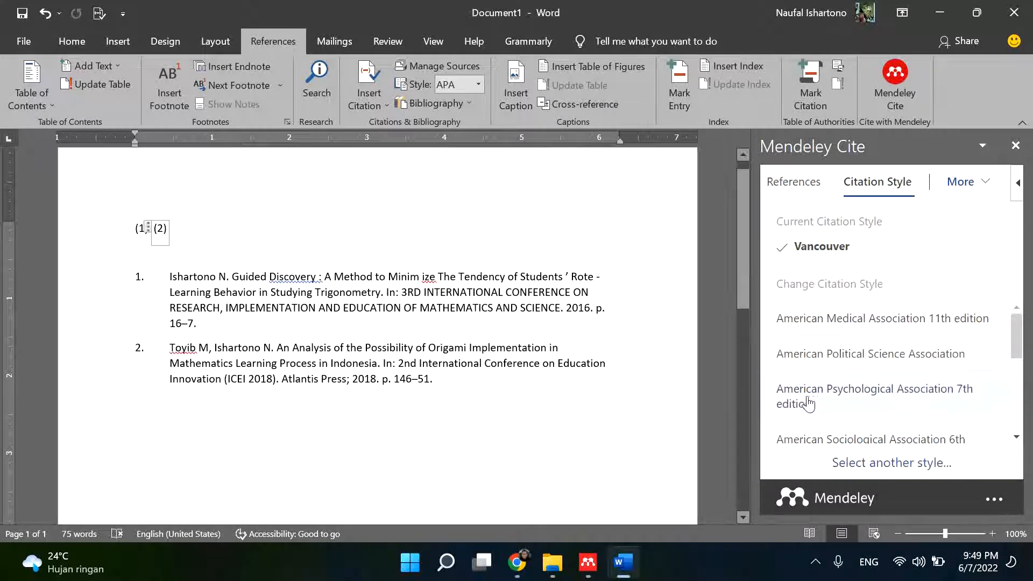
scroll(877, 404, "down", 2)
scroll(874, 393, "up", 2)
scroll(866, 377, "down", 5)
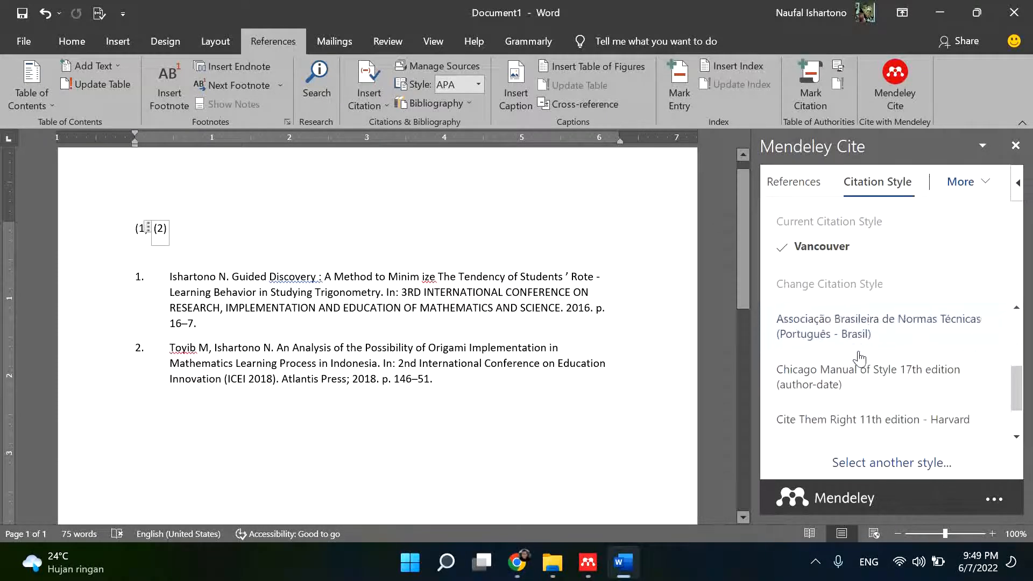
left_click(793, 398)
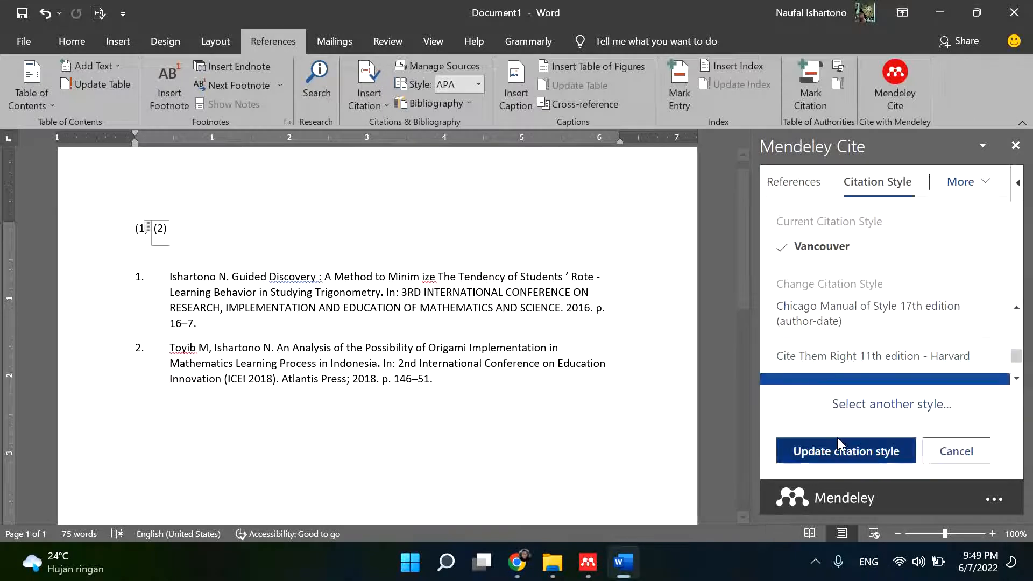
left_click(835, 456)
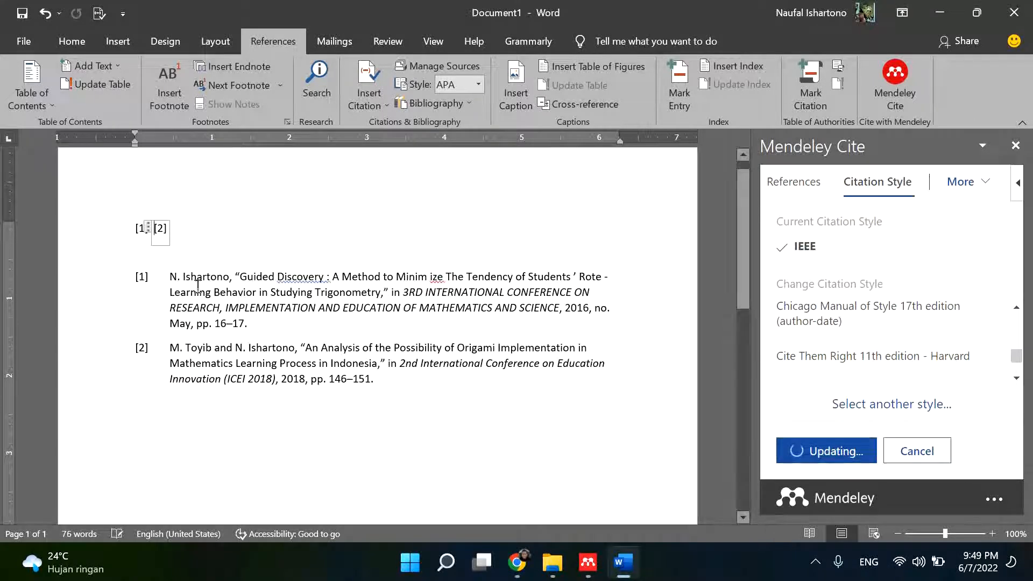
- Set the citation style of the citations and bibliography to American Psychological Association 7th edition
scroll(839, 327, "up", 2)
scroll(840, 327, "up", 3)
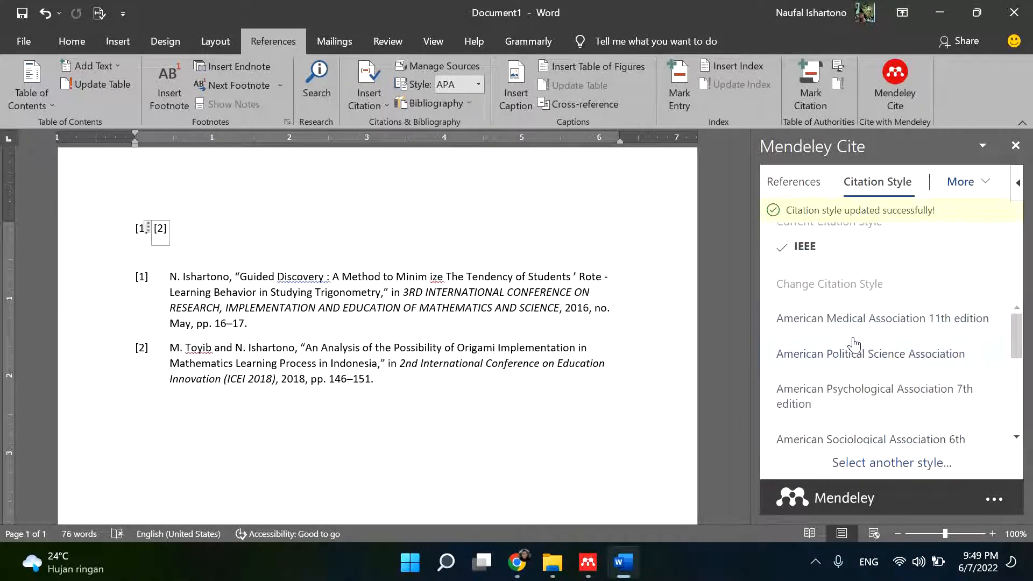
left_click(904, 392)
left_click(850, 449)
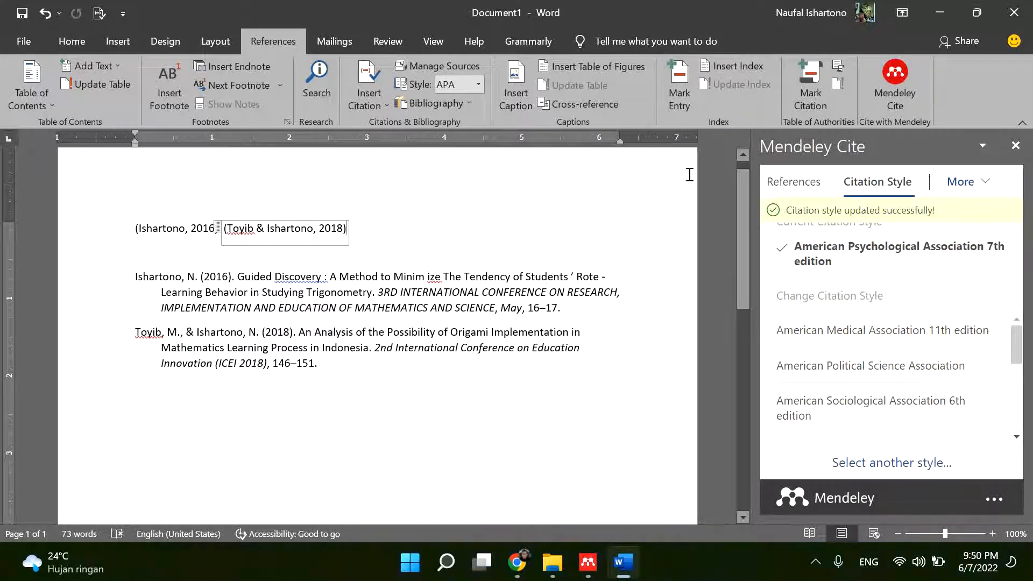
- Close Document1 and open the Revisi Round 1 manuscript from the recent files in File Explorer
left_click(1014, 12)
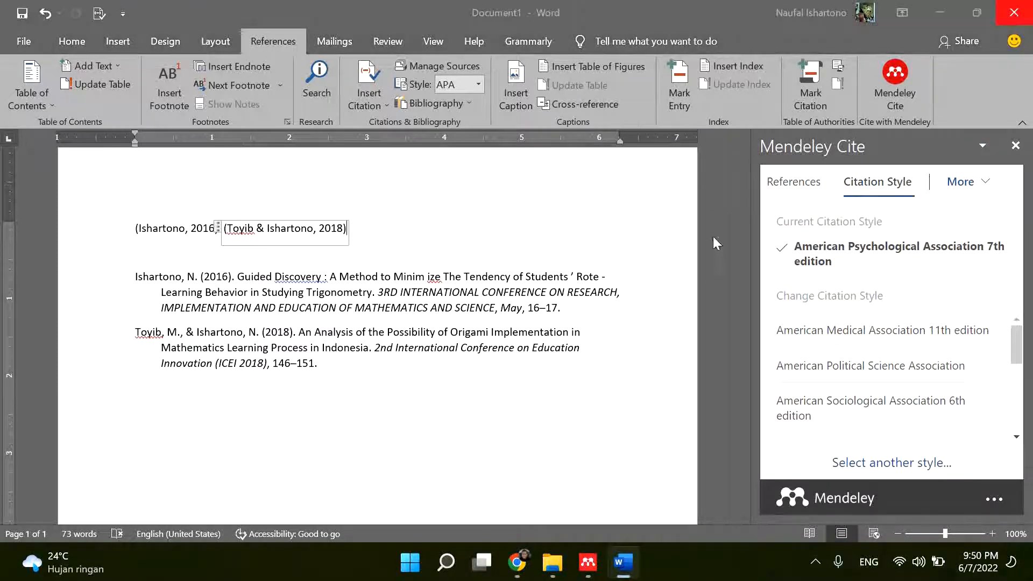
left_click(591, 368)
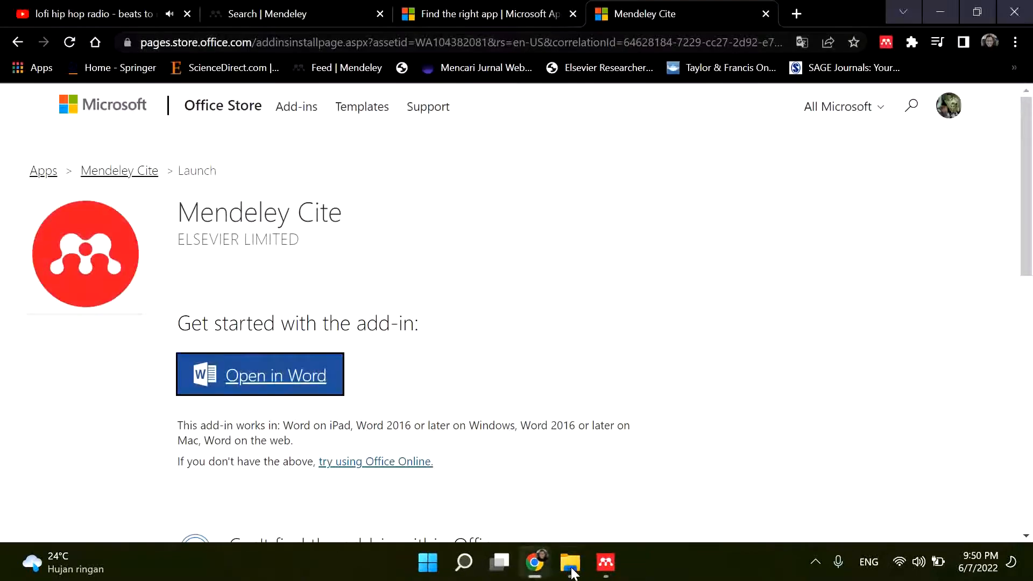
left_click(554, 561)
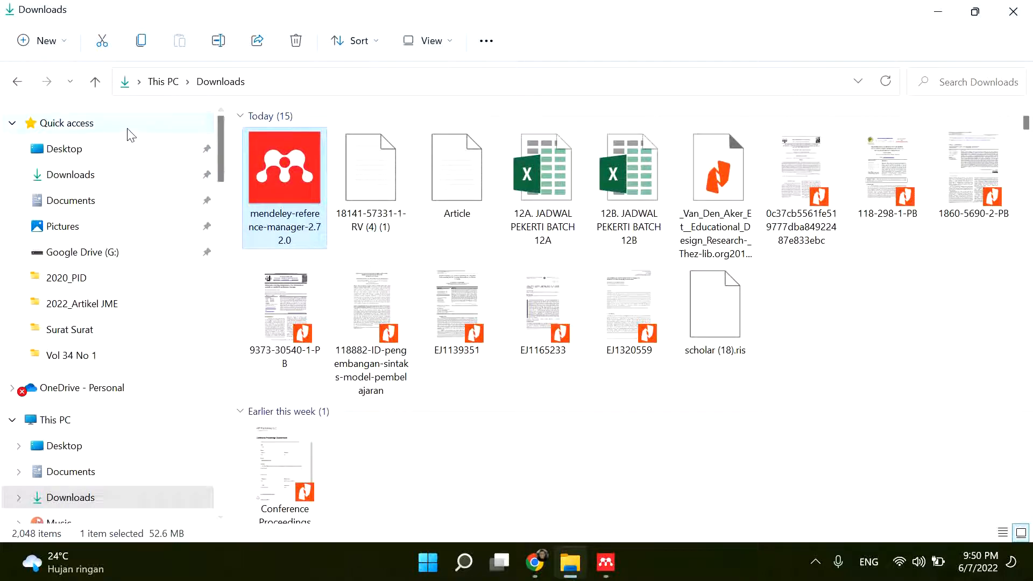
left_click(141, 129)
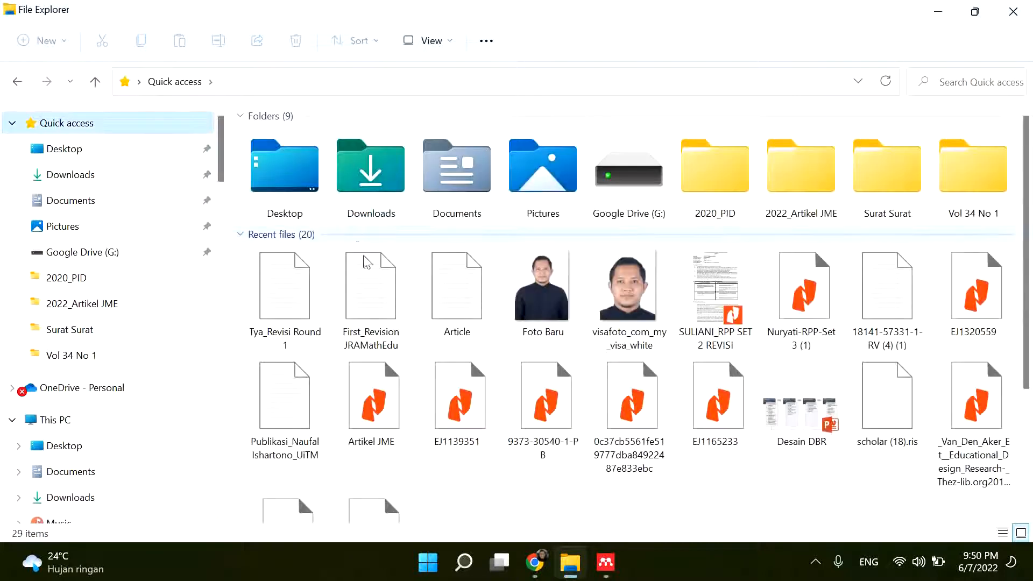
double_click(295, 344)
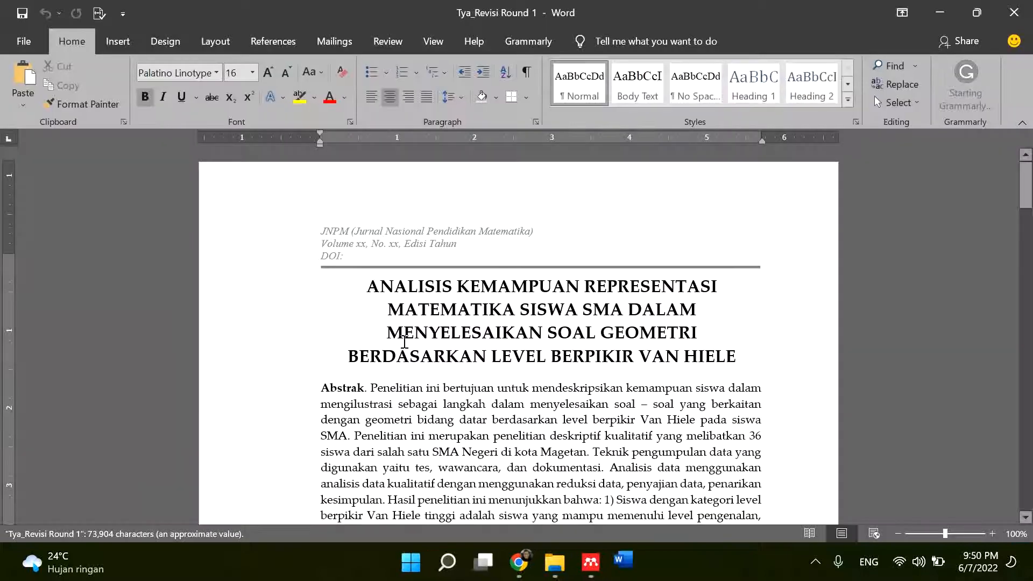
- Launch Mendeley Cite in the manuscript and start its document update, confirming that a copy exists and accepting the American Psychological Association citation style
scroll(482, 343, "down", 15)
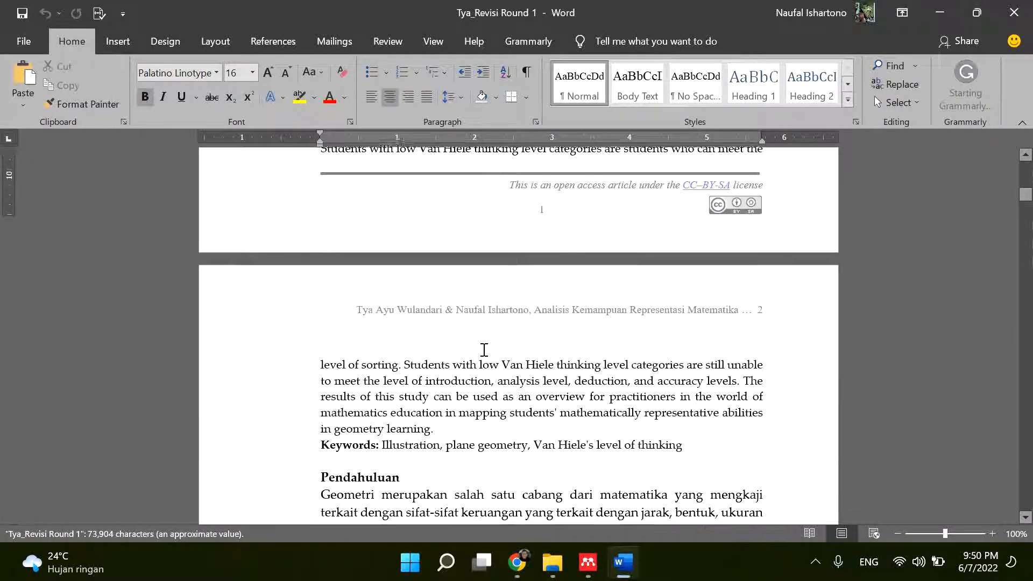
scroll(484, 351, "down", 4)
scroll(564, 305, "up", 3)
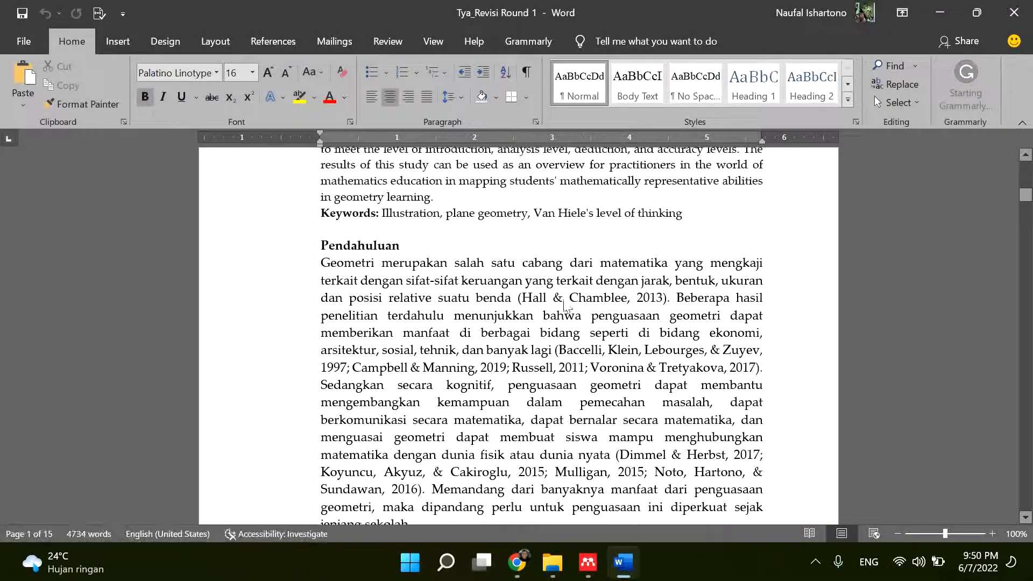
left_click(272, 42)
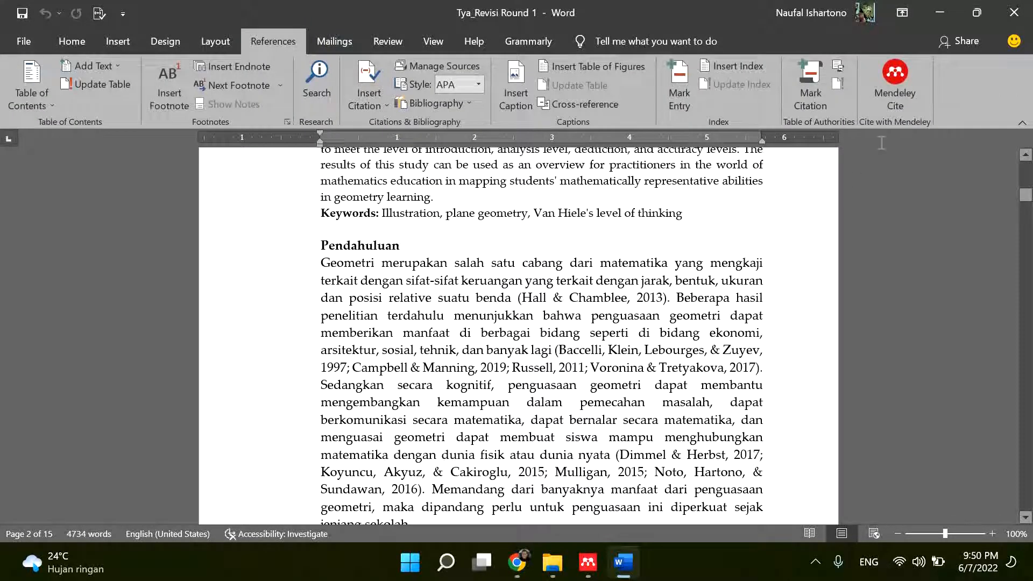
left_click(904, 76)
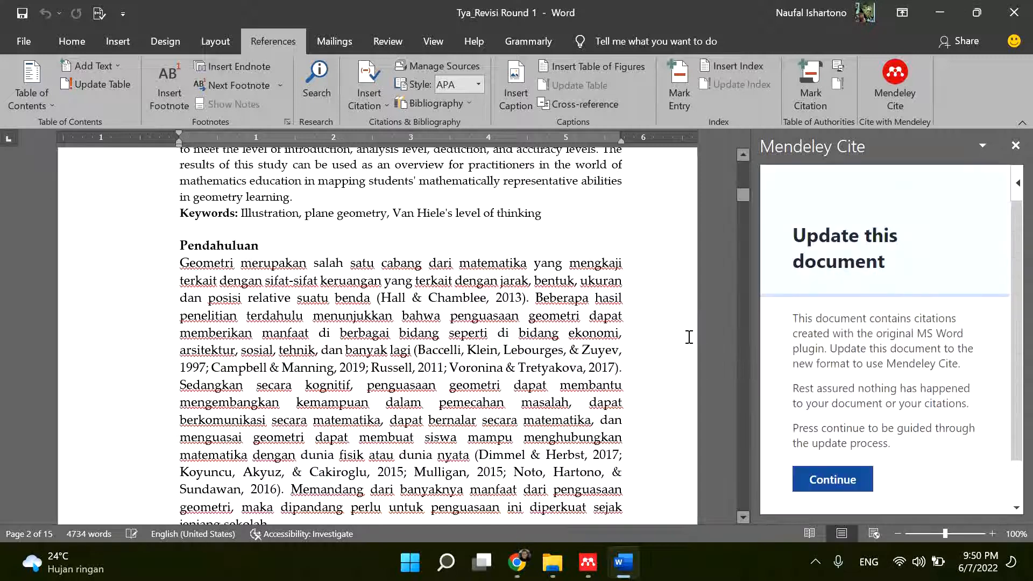
left_click(827, 483)
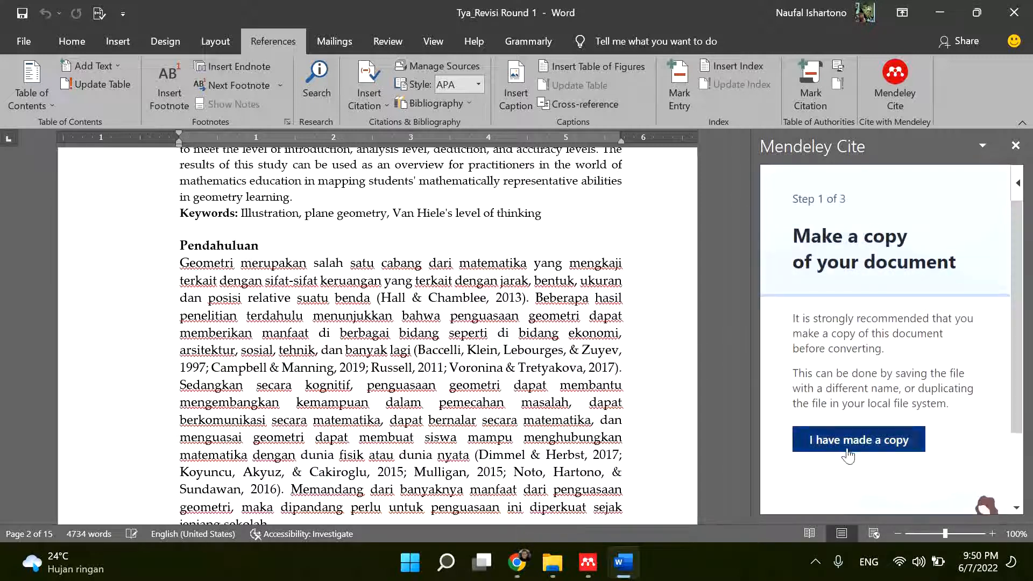
left_click(871, 444)
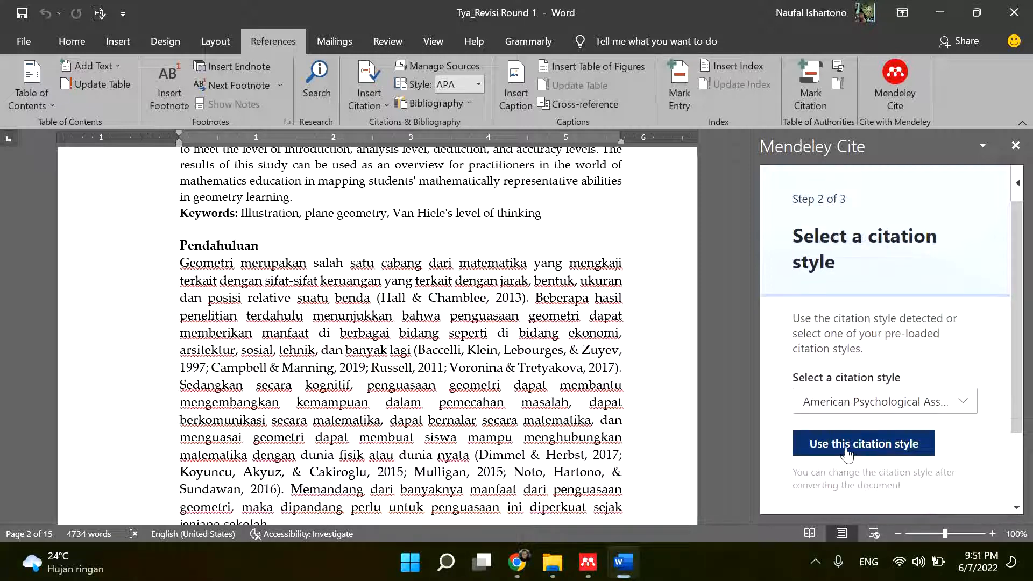
left_click(849, 450)
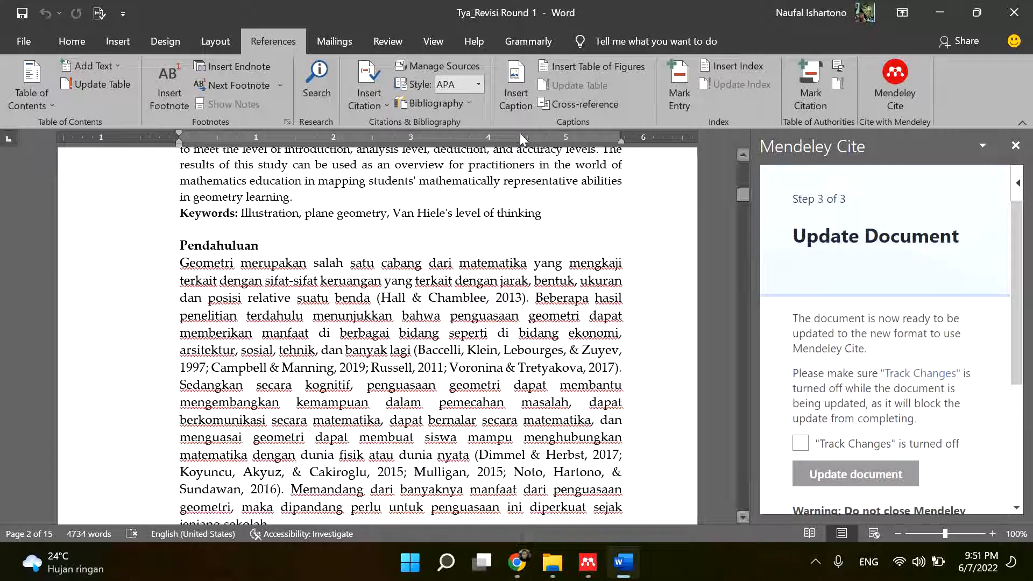
- Make sure Track Changes is off, confirm this in Mendeley Cite, and update the document to the new citation format
left_click(395, 43)
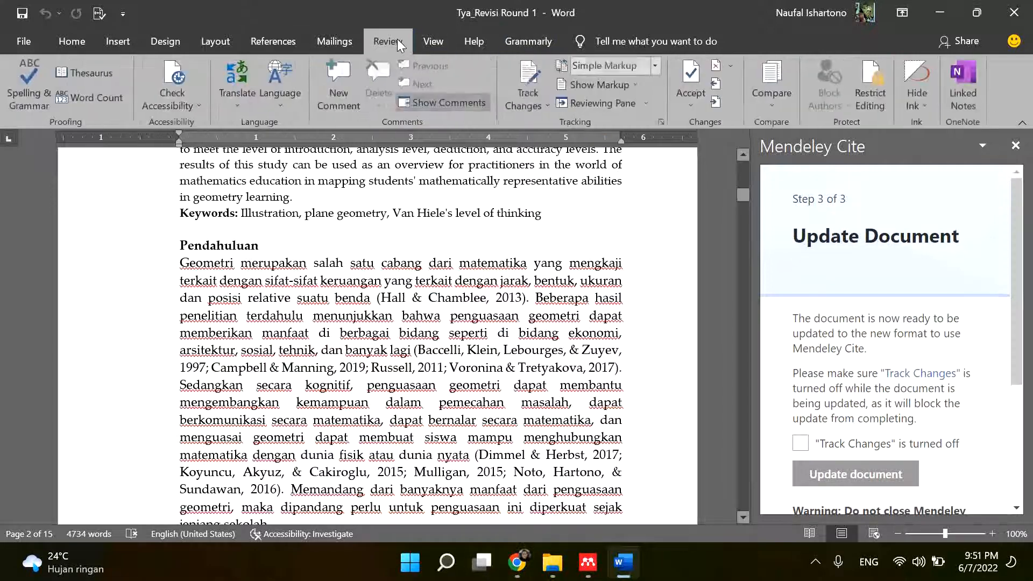
left_click(540, 102)
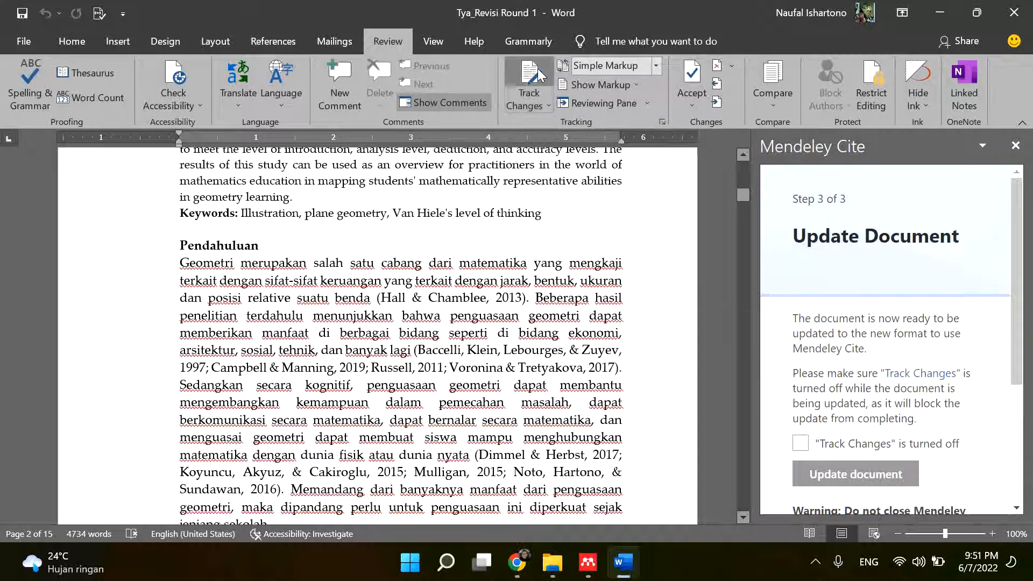
left_click(533, 80)
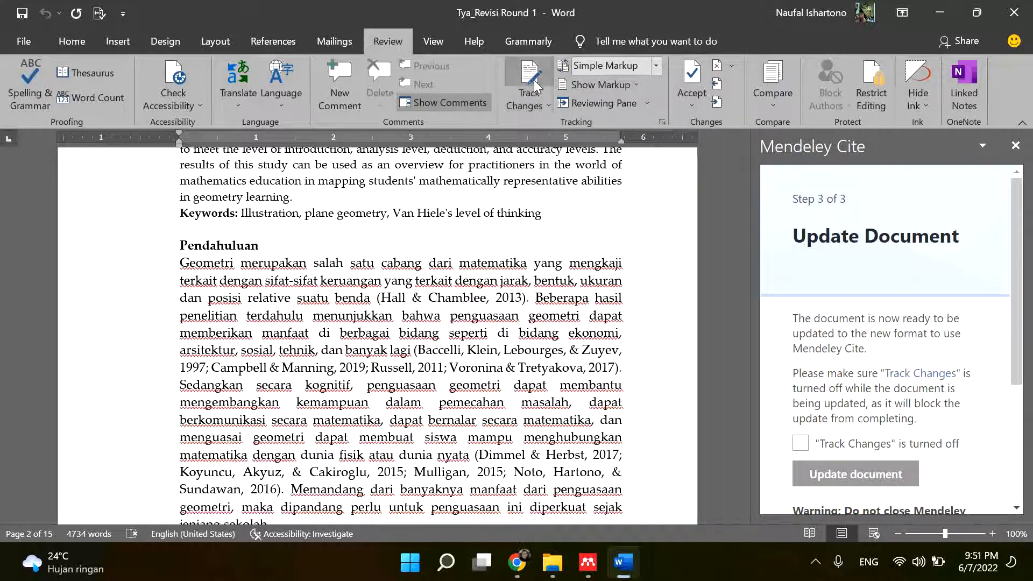
left_click(801, 443)
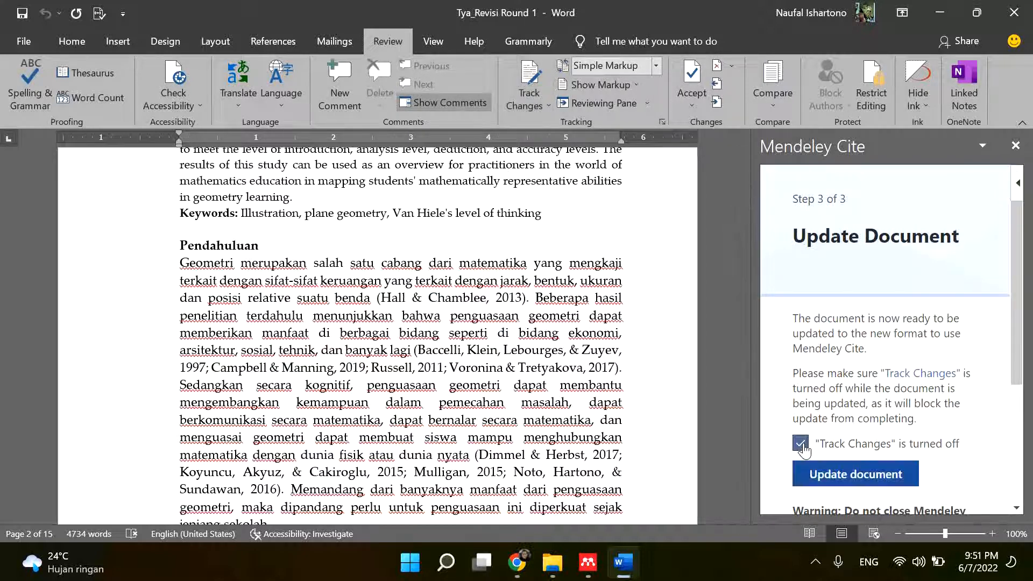
left_click(839, 485)
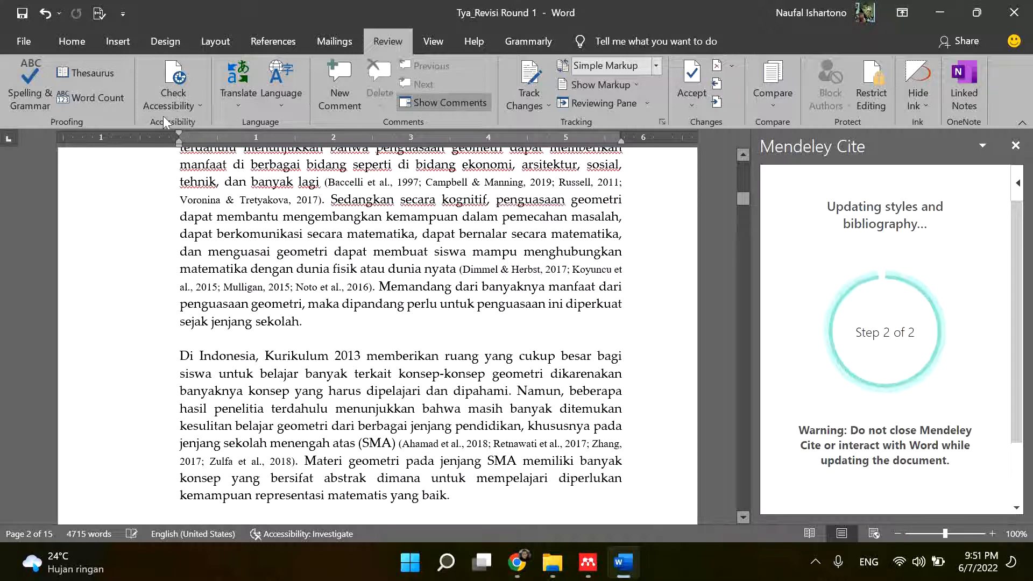
- Set the font of the entire manuscript, including the converted citations, to Palatino Linotype
left_click(82, 44)
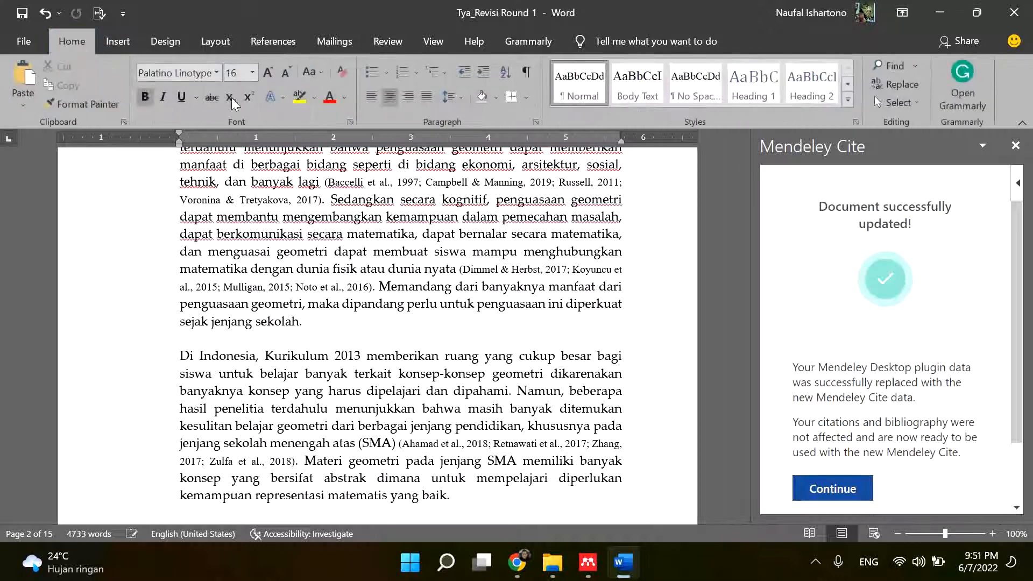
left_click(458, 234)
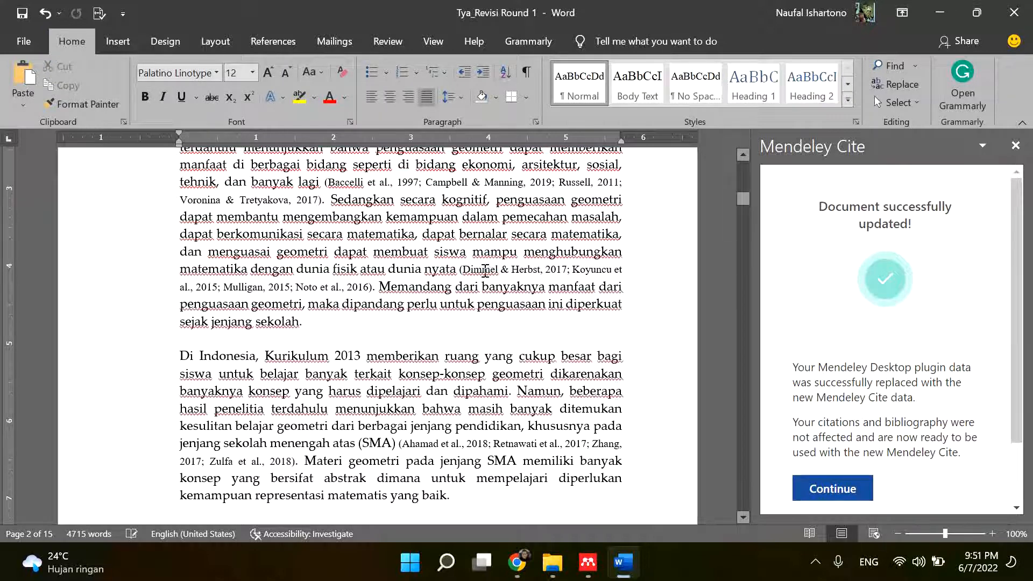
left_click(484, 270)
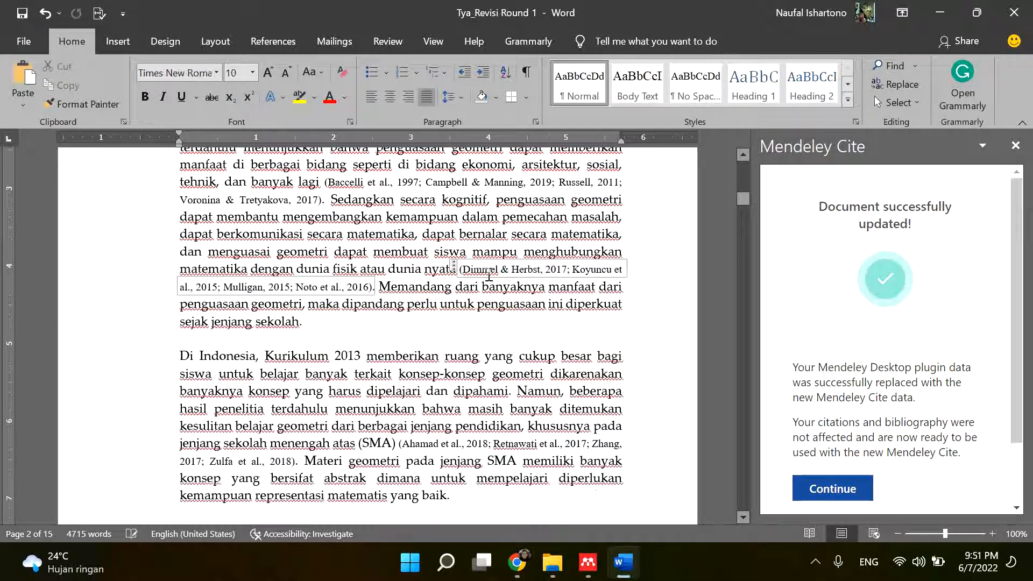
left_click(382, 233)
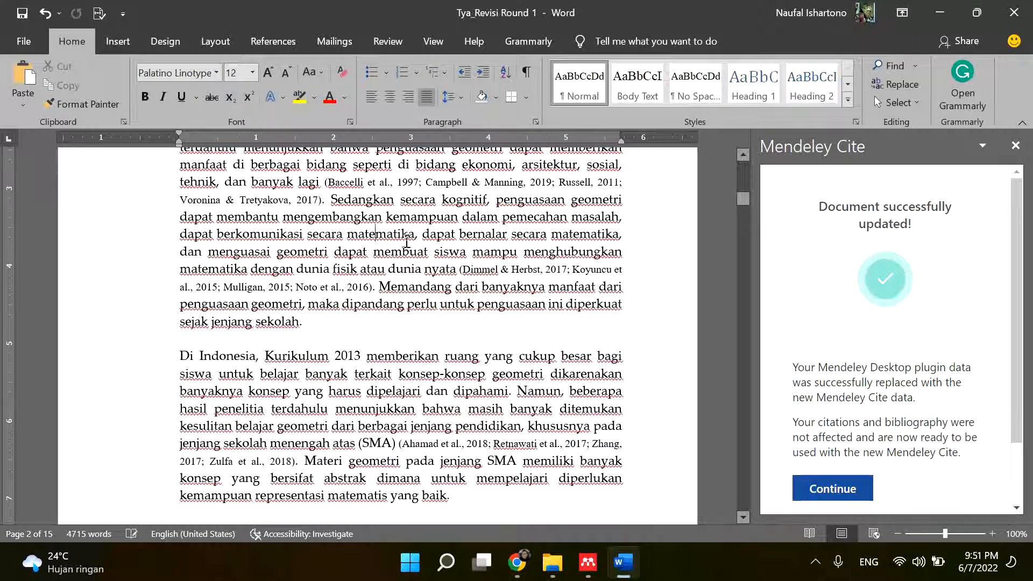
key("ctrl+a")
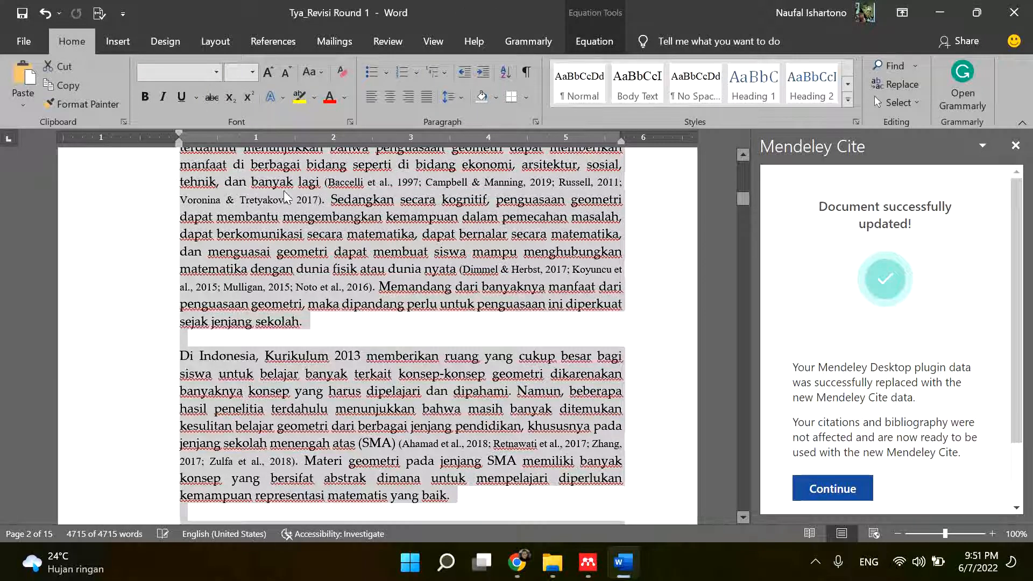
left_click(217, 74)
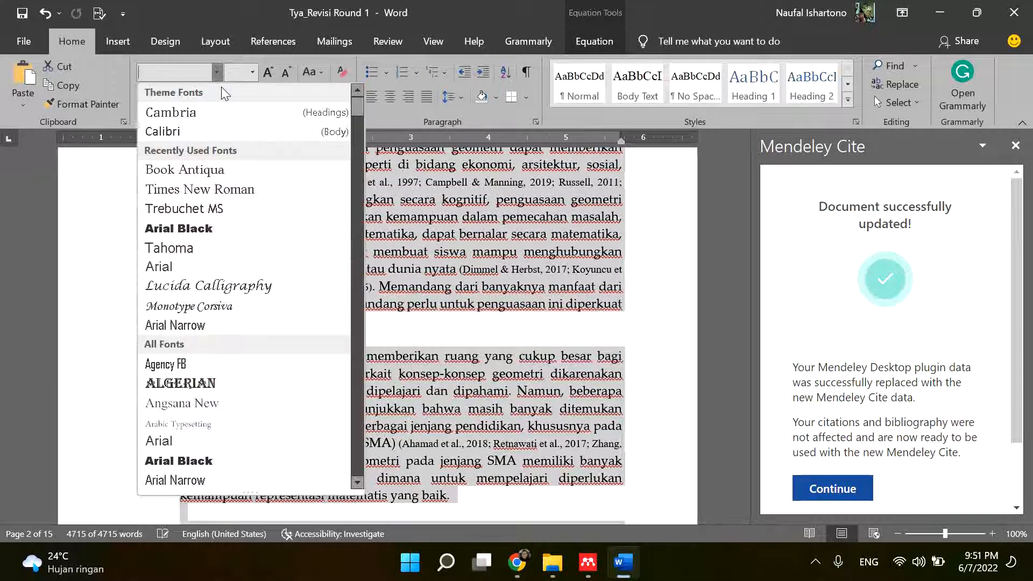
scroll(357, 178, "down", 1)
scroll(355, 177, "down", 20)
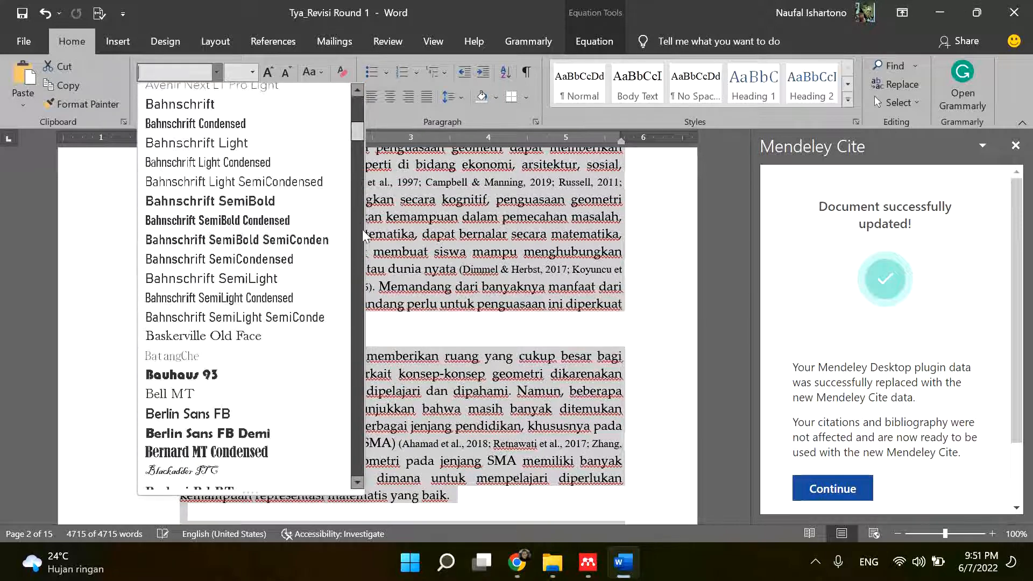
left_click_drag(368, 293, 353, 349)
left_click(239, 284)
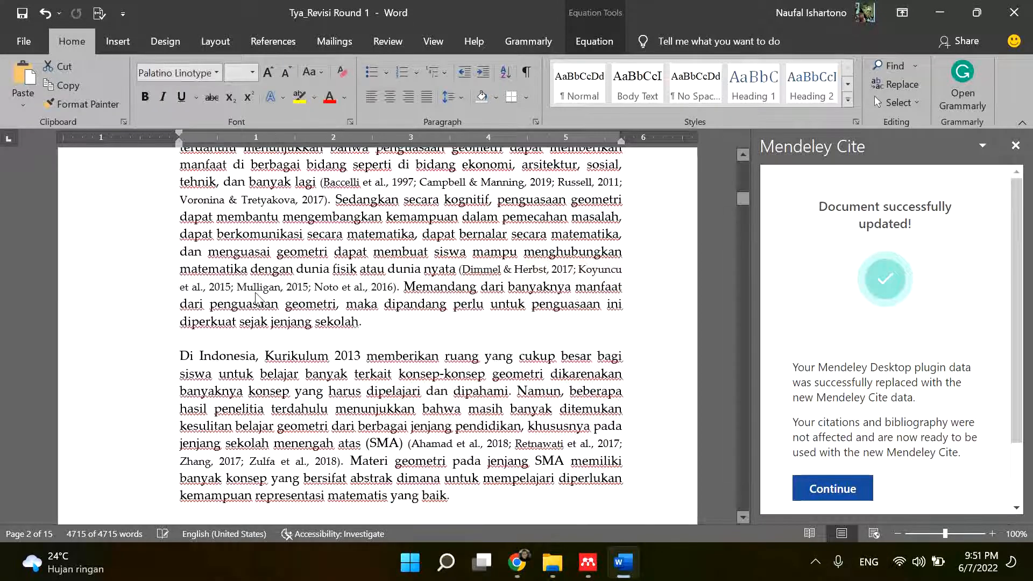
left_click(506, 279)
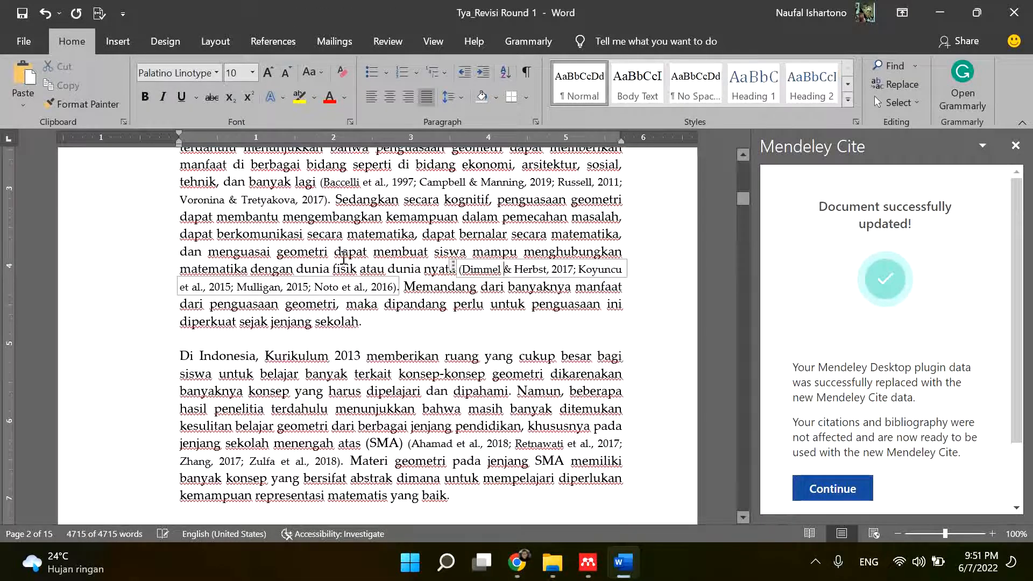
- Set the font size to 12 from the Pendahuluan heading through the end of the document and review the reference list
scroll(307, 257, "up", 8)
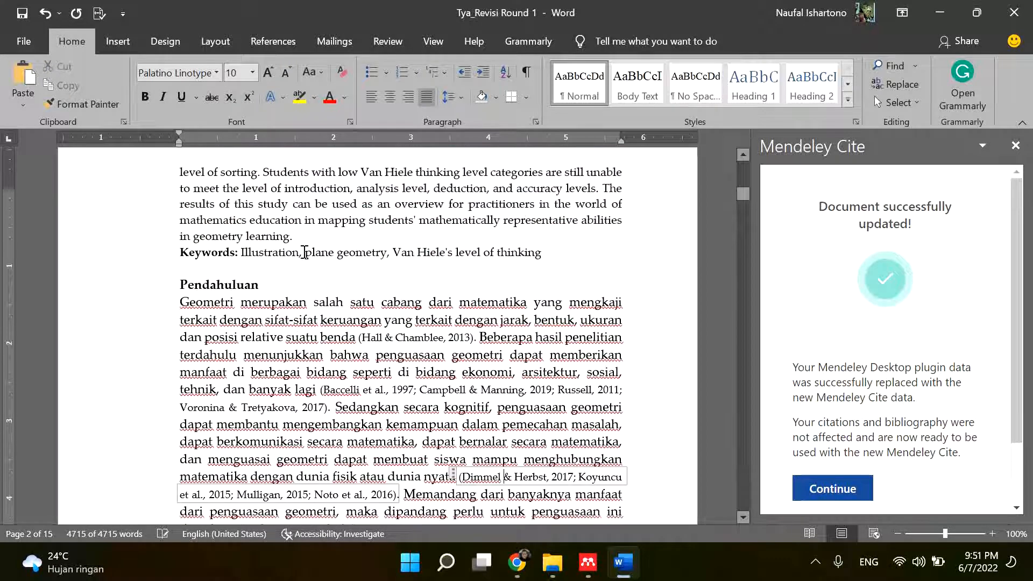
scroll(281, 311, "down", 3)
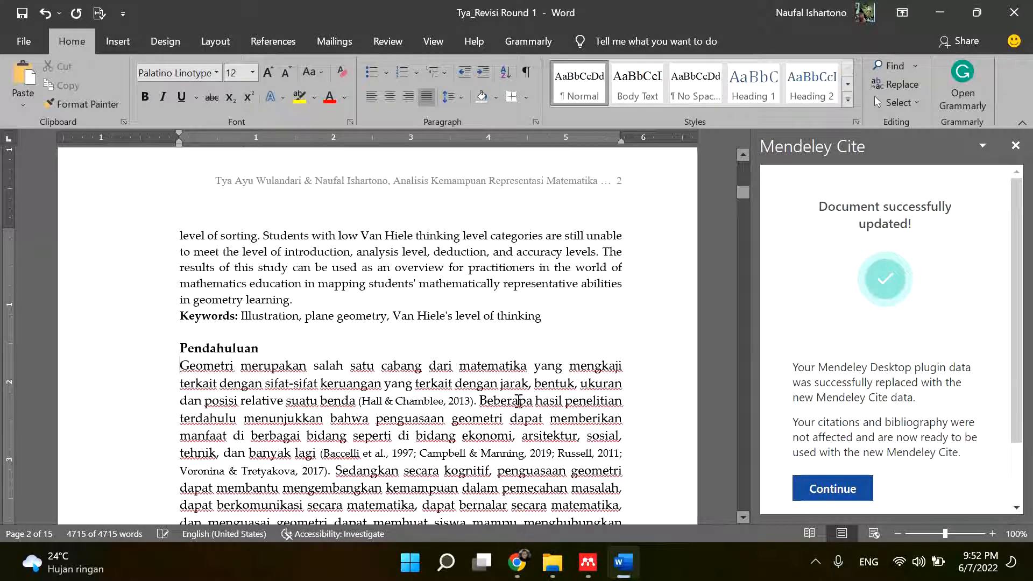
left_click_drag(744, 211, 748, 150)
left_click(482, 363)
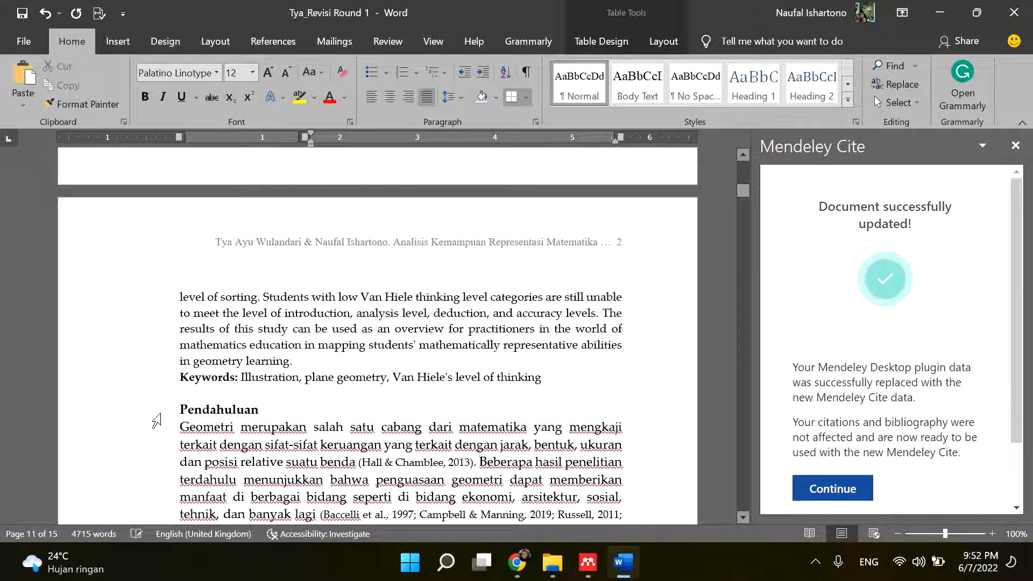
left_click(177, 406)
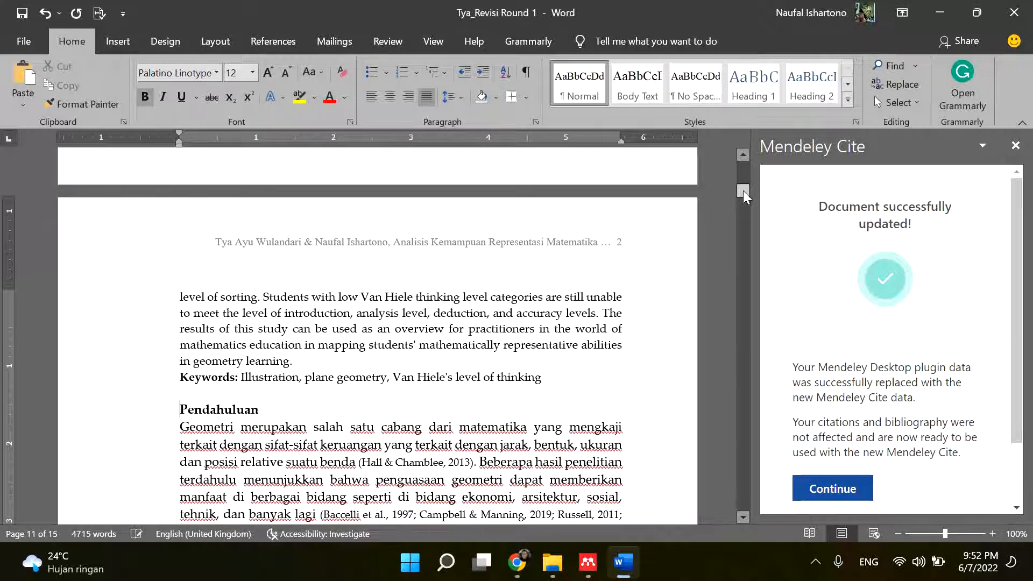
left_click_drag(743, 192, 743, 562)
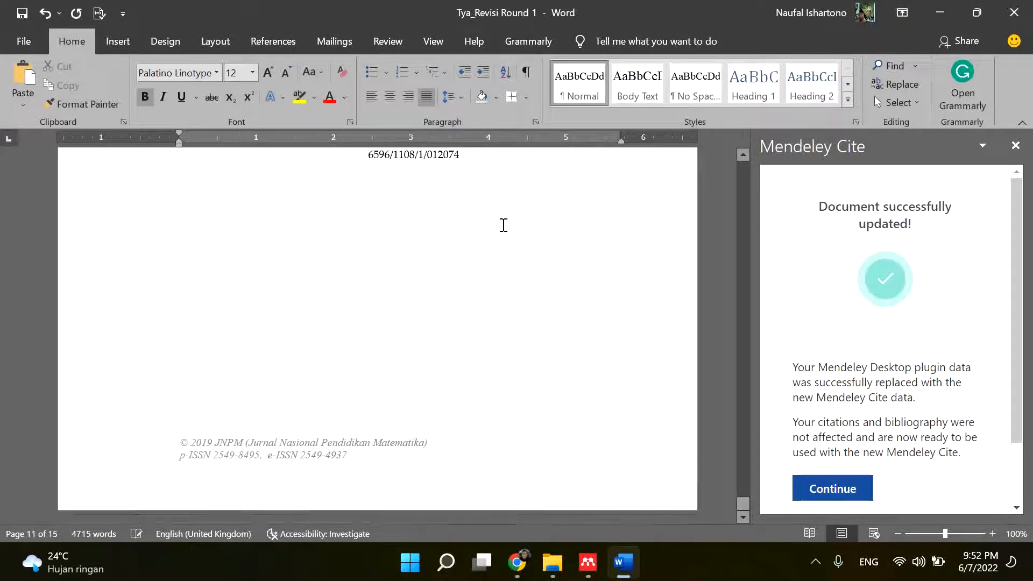
left_click(503, 224)
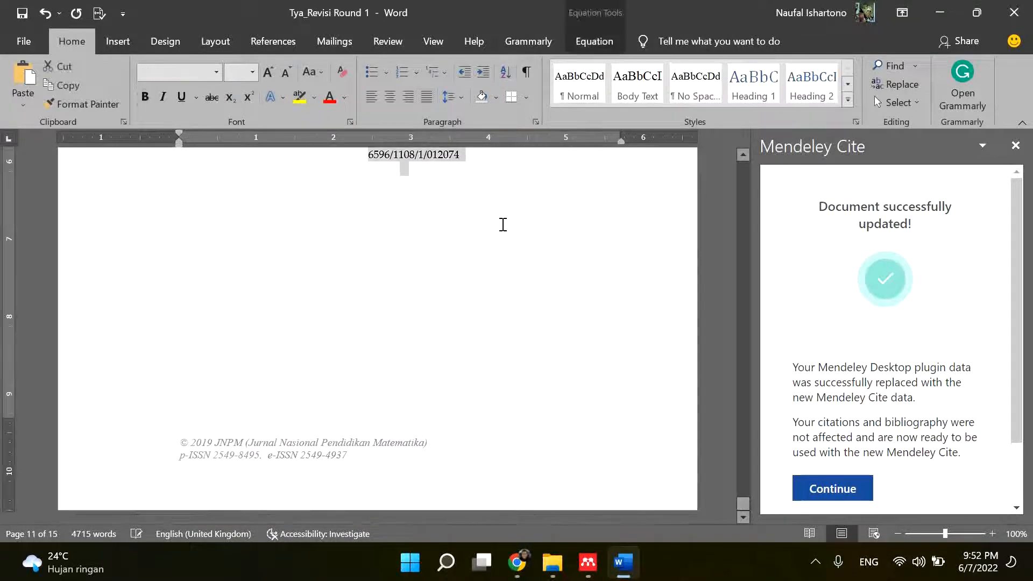
left_click(252, 73)
left_click(231, 161)
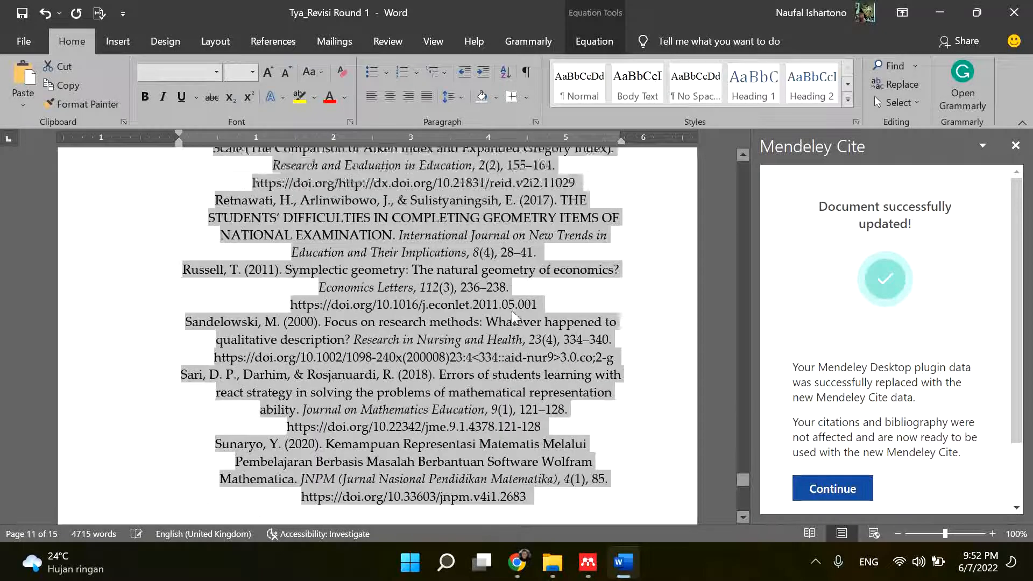
scroll(512, 316, "down", 2)
left_click(557, 403)
scroll(600, 382, "up", 5)
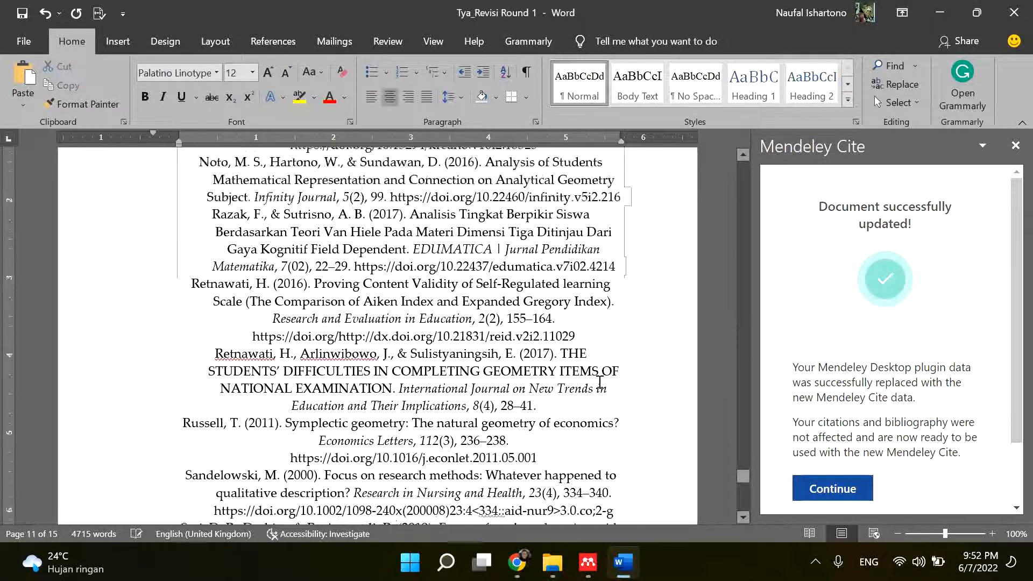
scroll(600, 382, "up", 15)
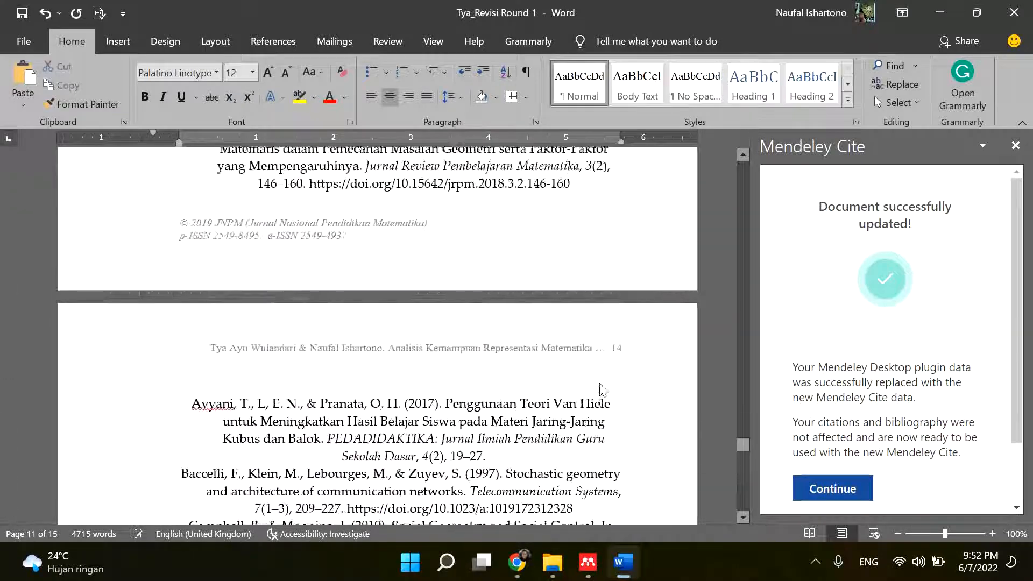
- Left-align the entire bibliography under the Daftar Pustaka heading
scroll(600, 384, "up", 10)
scroll(601, 387, "down", 3)
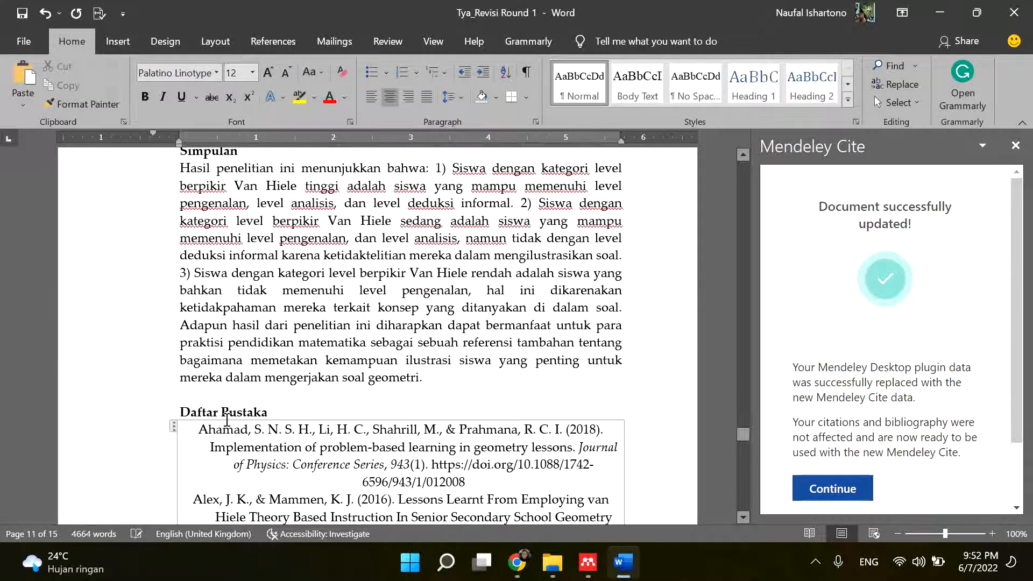
left_click(191, 435)
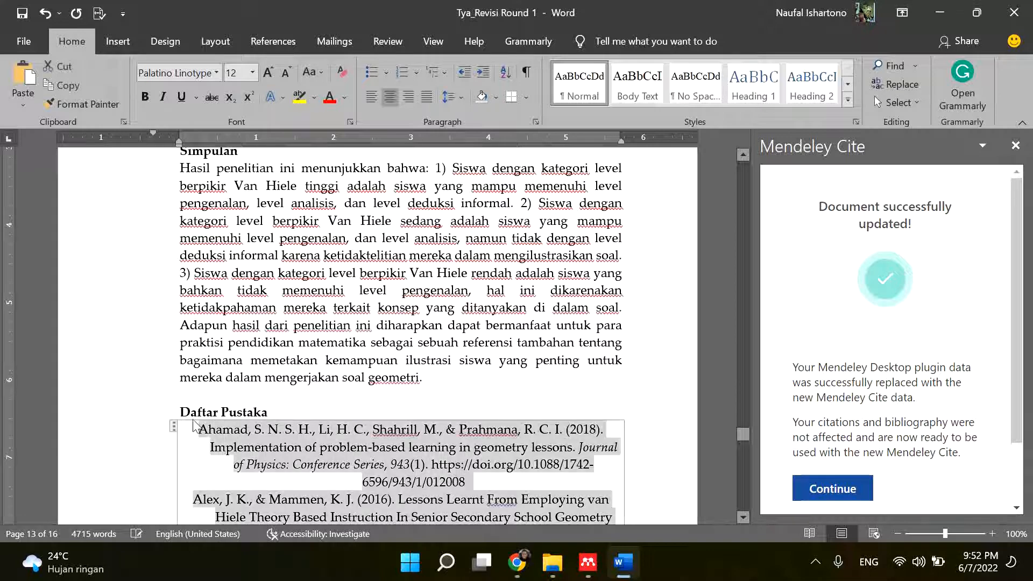
left_click(371, 98)
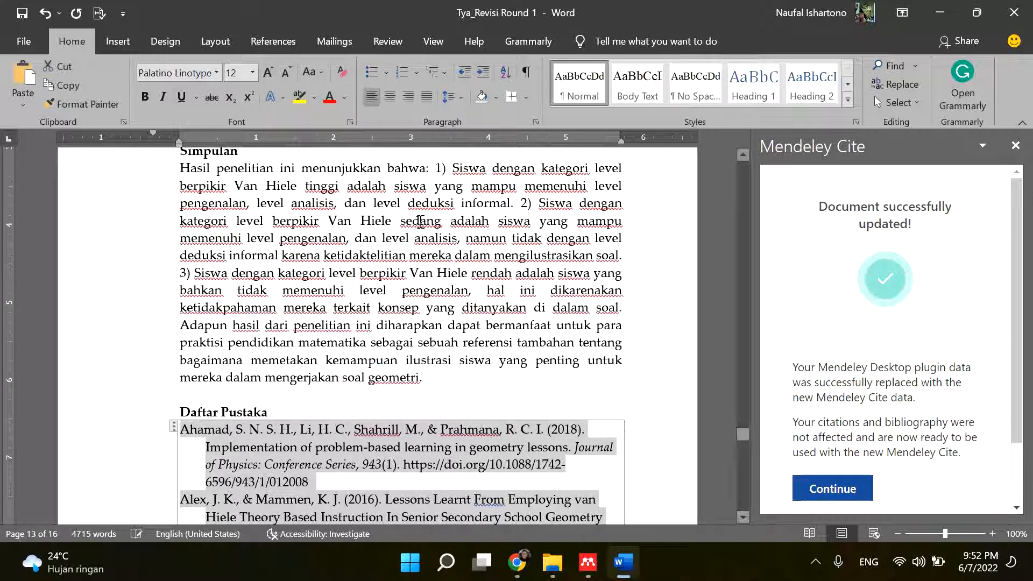
scroll(662, 244, "down", 8)
left_click(662, 244)
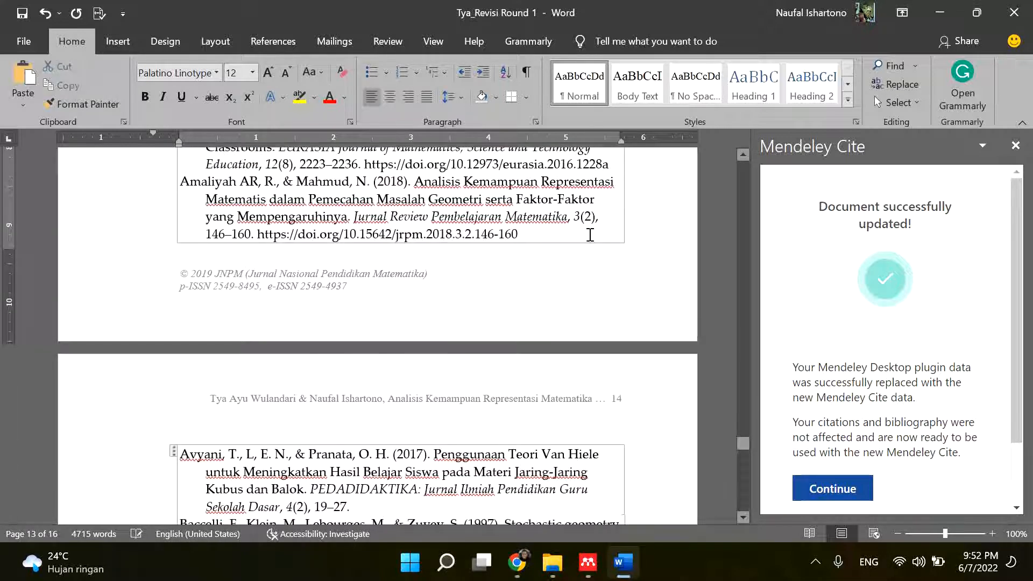
- Continue past the completed document update in Mendeley Cite to its references list, and review the manuscript's converted citations
scroll(589, 236, "down", 4)
left_click(832, 488)
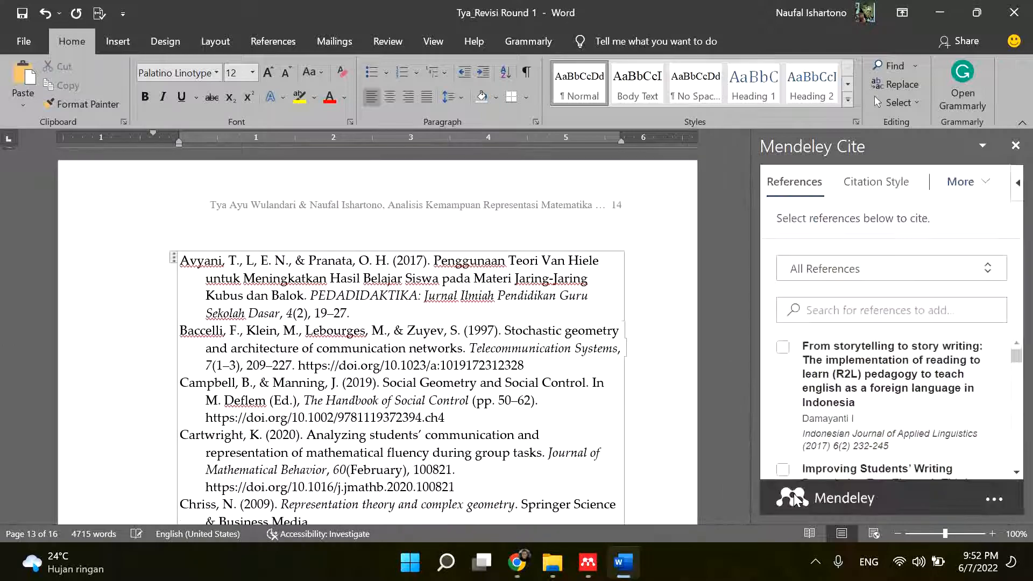
scroll(679, 420, "up", 10)
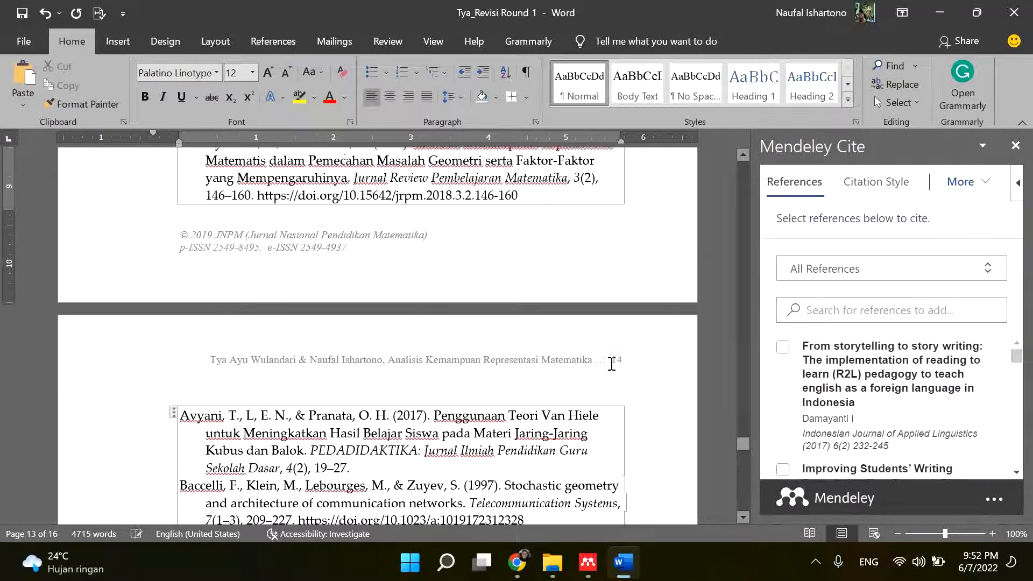
scroll(632, 334, "up", 15)
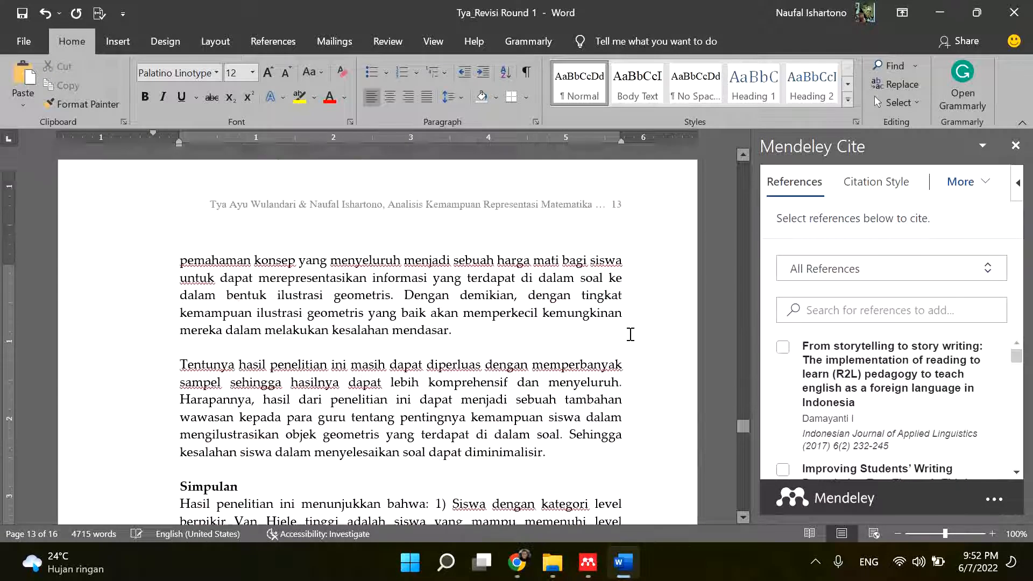
scroll(632, 338, "up", 5)
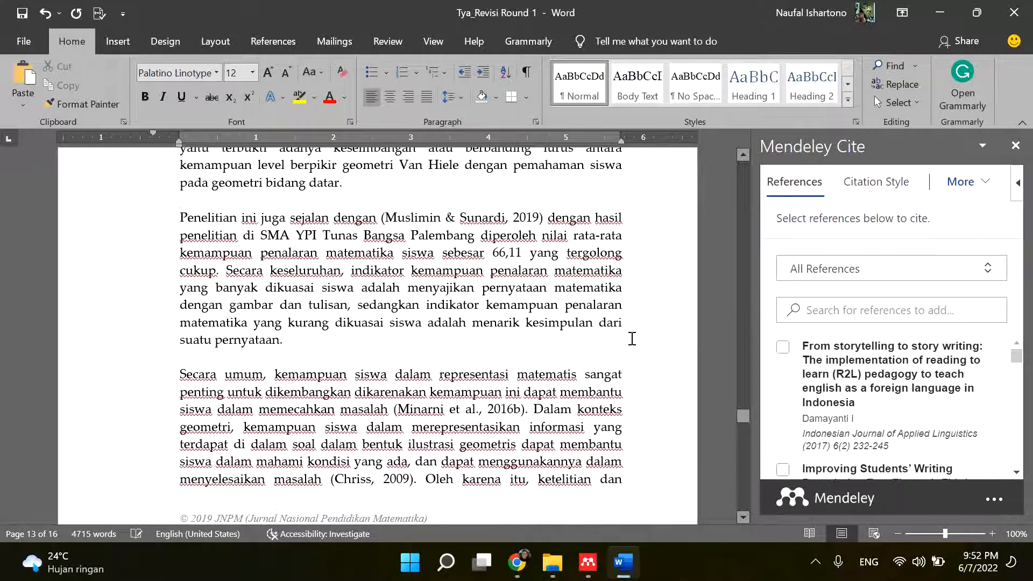
- Switch to Chrome and bring up the already open Mendeley article search page
left_click(517, 562)
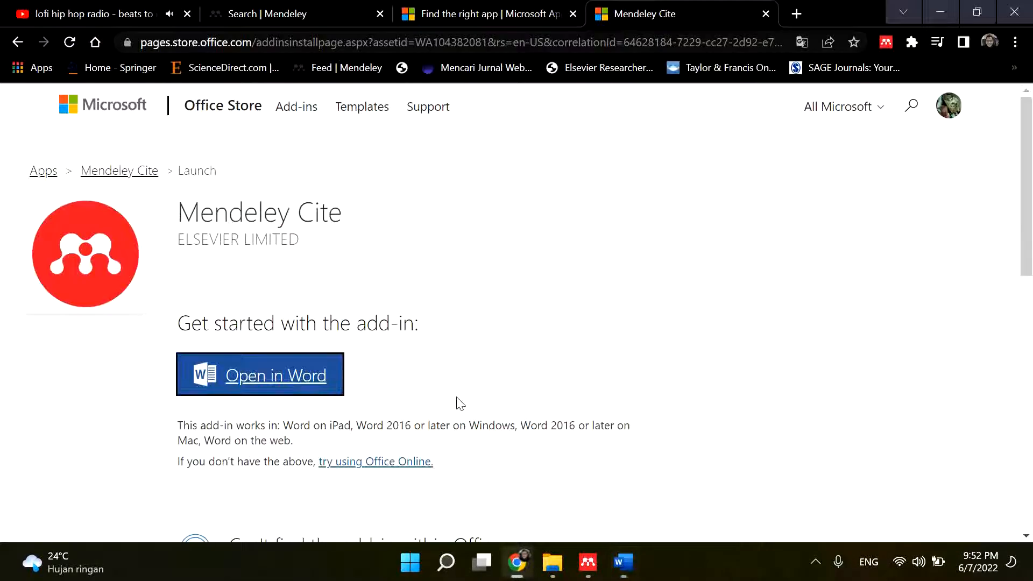
left_click(315, 18)
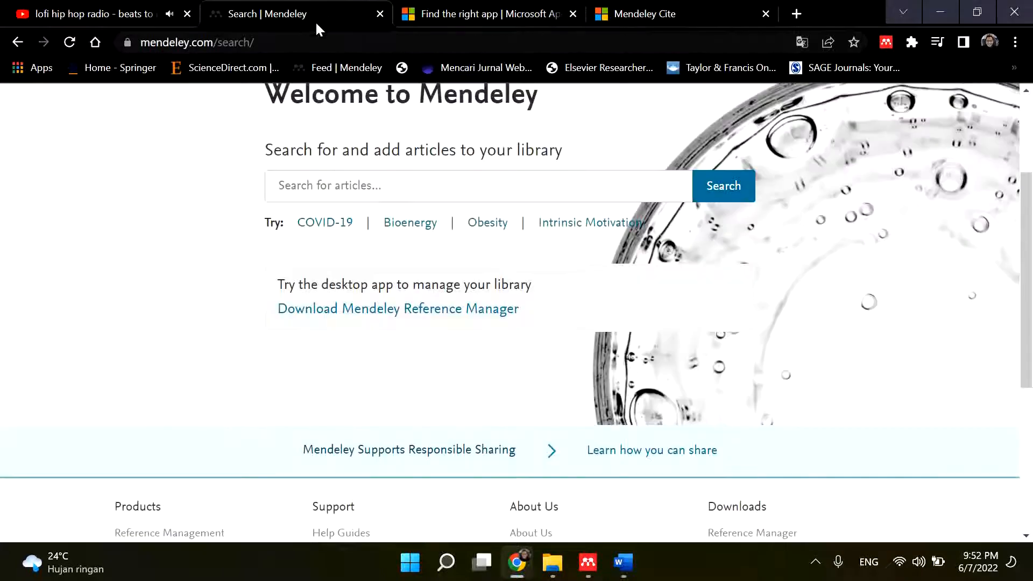